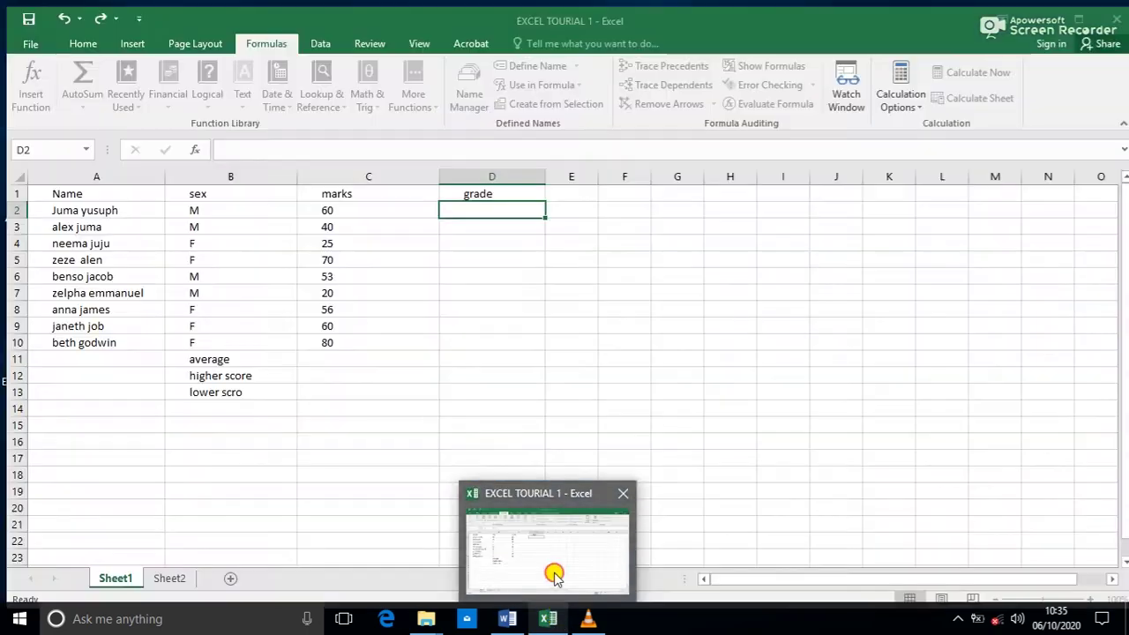
Restore the EXCEL TOURIAL 1 workbook window showing the student marks sheet
{"action": "left_click", "coordinate": [553, 574]}
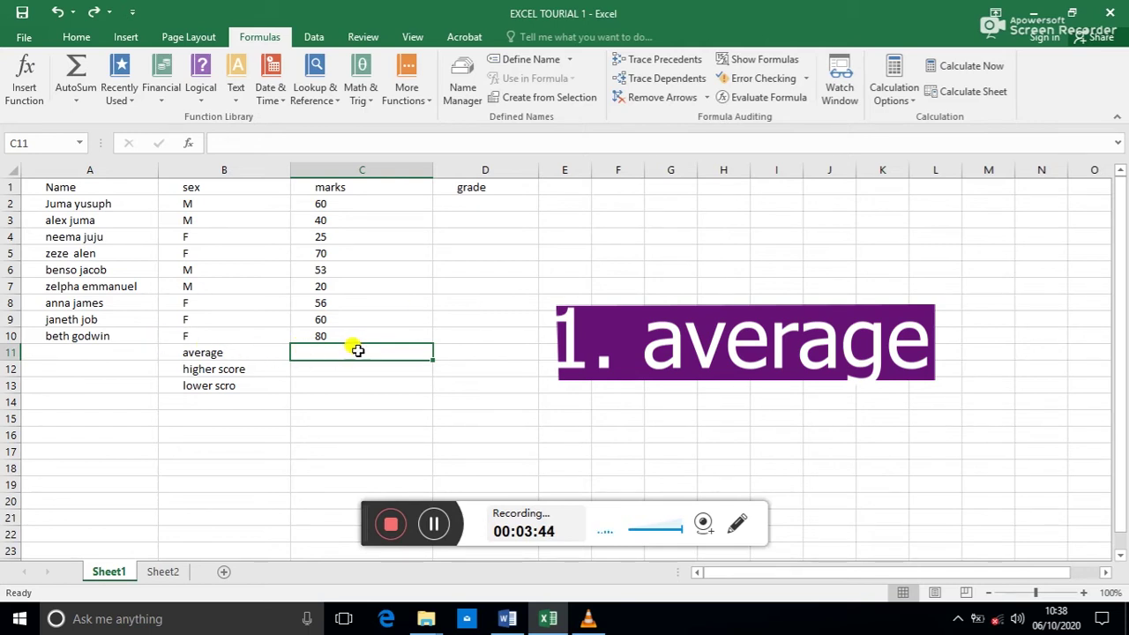
In C11, start an AVERAGE formula from autocomplete, beginning at mark cell C2
{"action": "type", "text": "="}
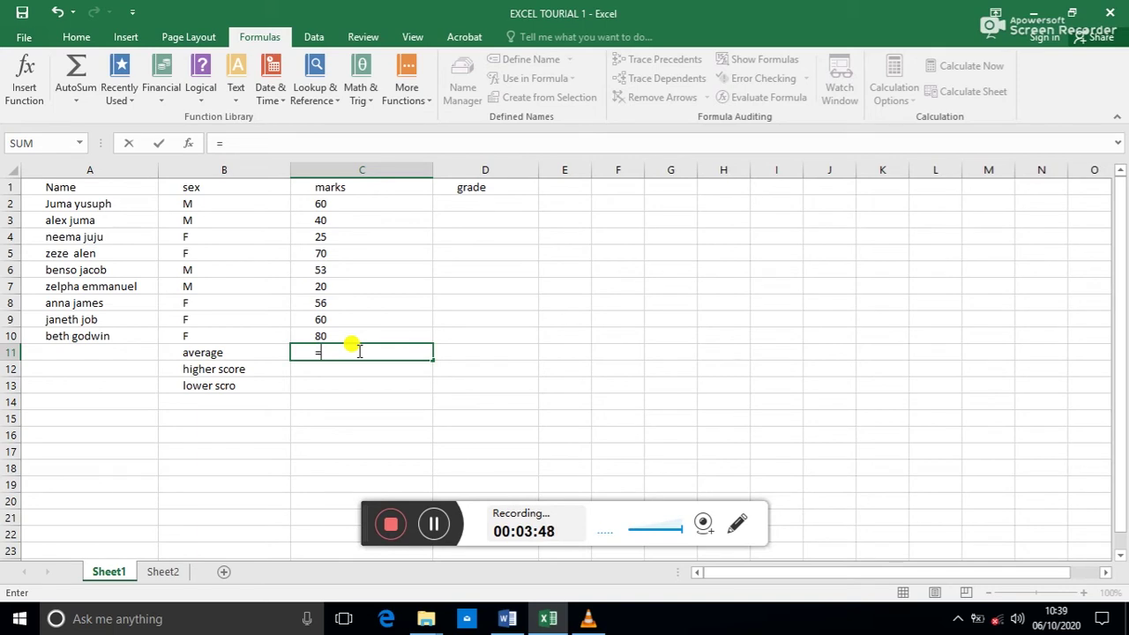
{"action": "type", "text": "AVERA"}
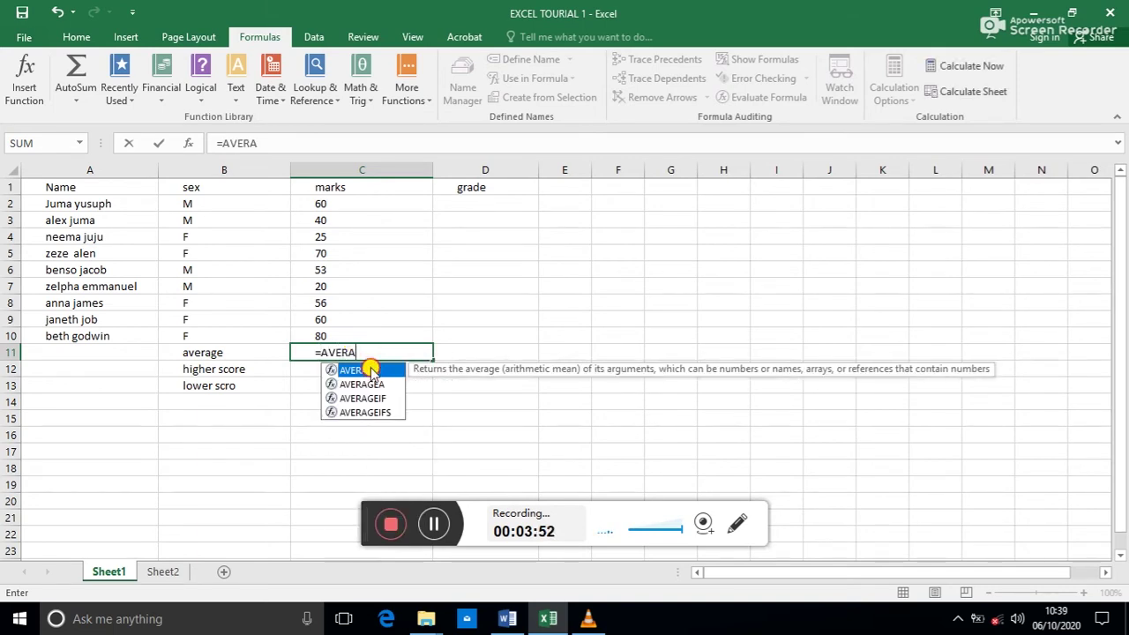
{"action": "double_click", "coordinate": [370, 370]}
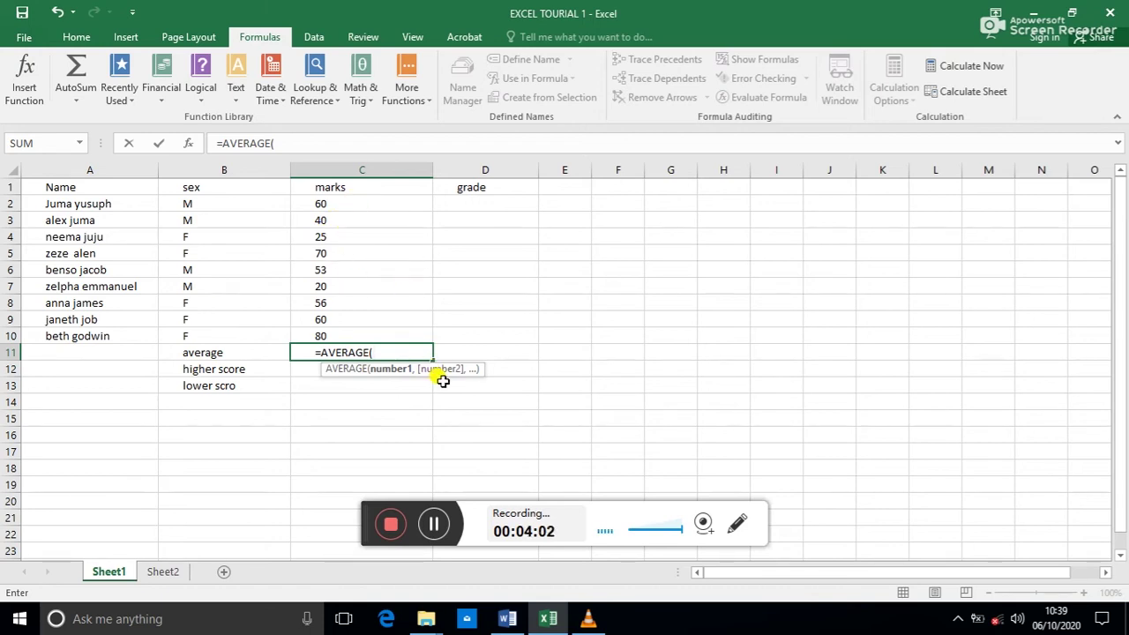
{"action": "type", "text": "C"}
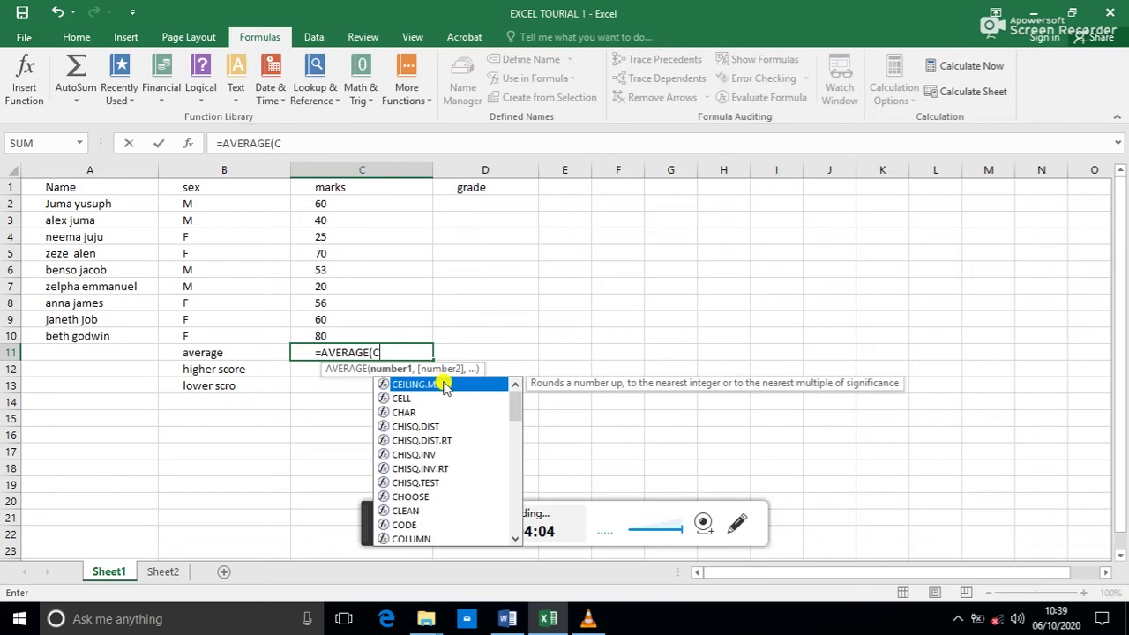
{"action": "type", "text": "2"}
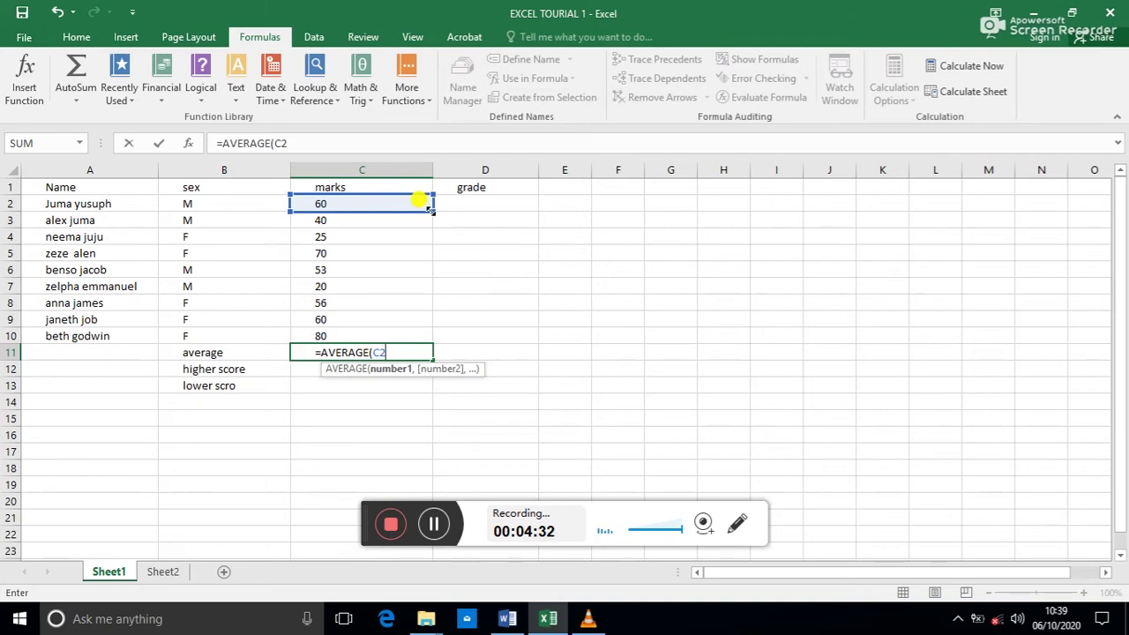
Complete the average over C2:C10 so C11 shows 51.55555556
{"action": "mouse_move", "coordinate": [429, 209]}
{"action": "left_mouse_down"}
{"action": "mouse_move", "coordinate": [426, 336]}
{"action": "mouse_move", "coordinate": [426, 202]}
{"action": "left_mouse_up"}
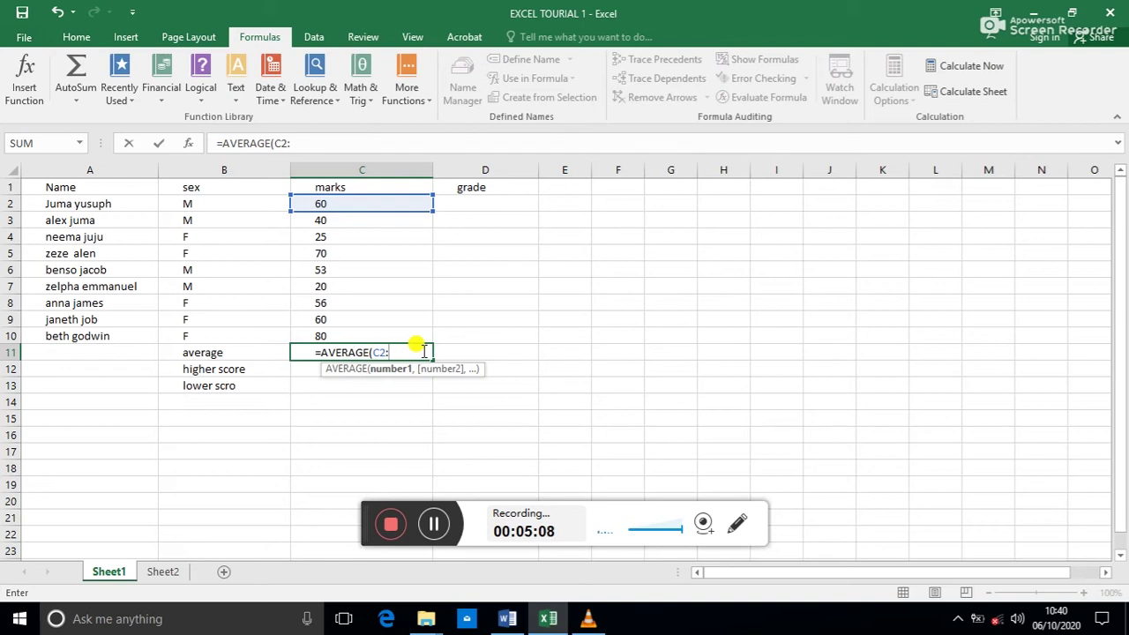
{"action": "type", "text": "C10"}
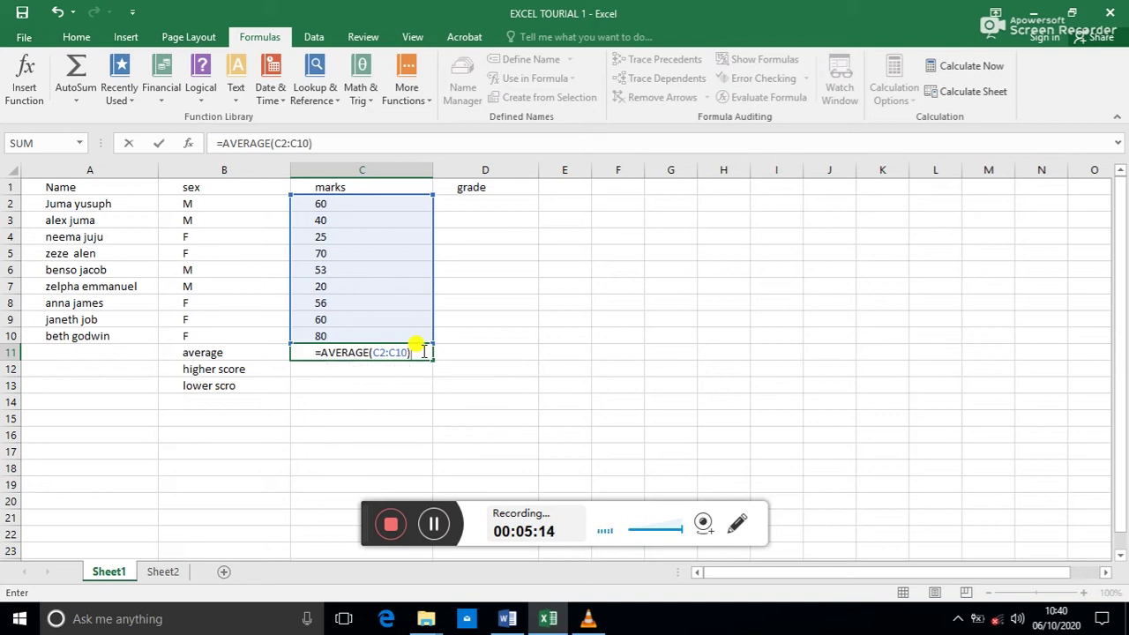
{"action": "key", "text": "Return"}
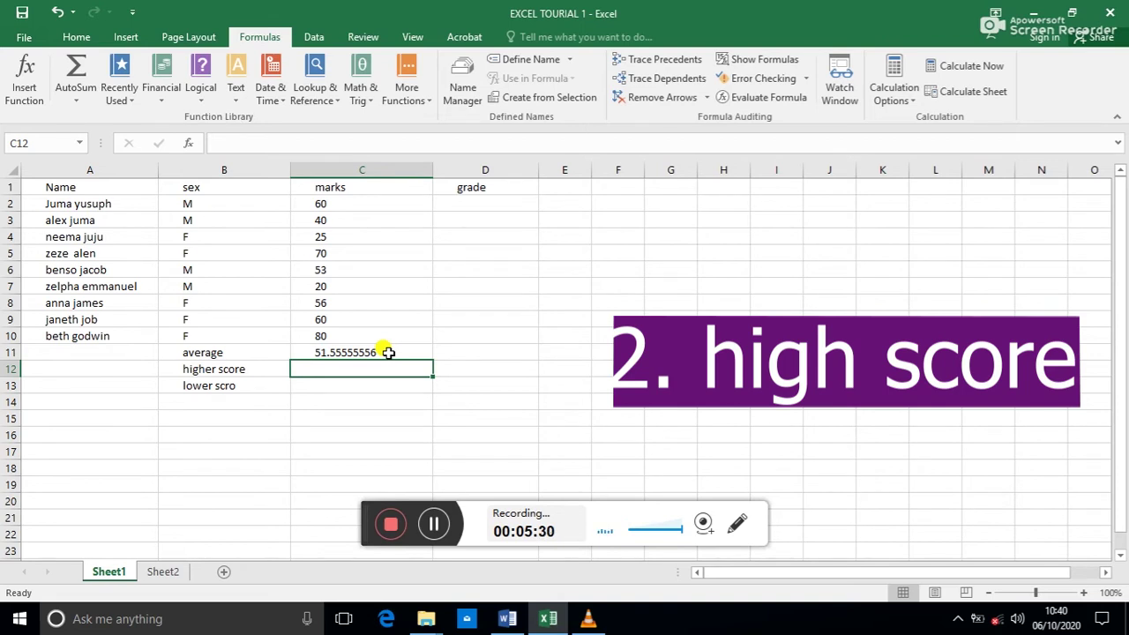
Enter =MAX(C2:C10) in C12, correcting typos, so it shows the highest mark 80
{"action": "type", "text": "="}
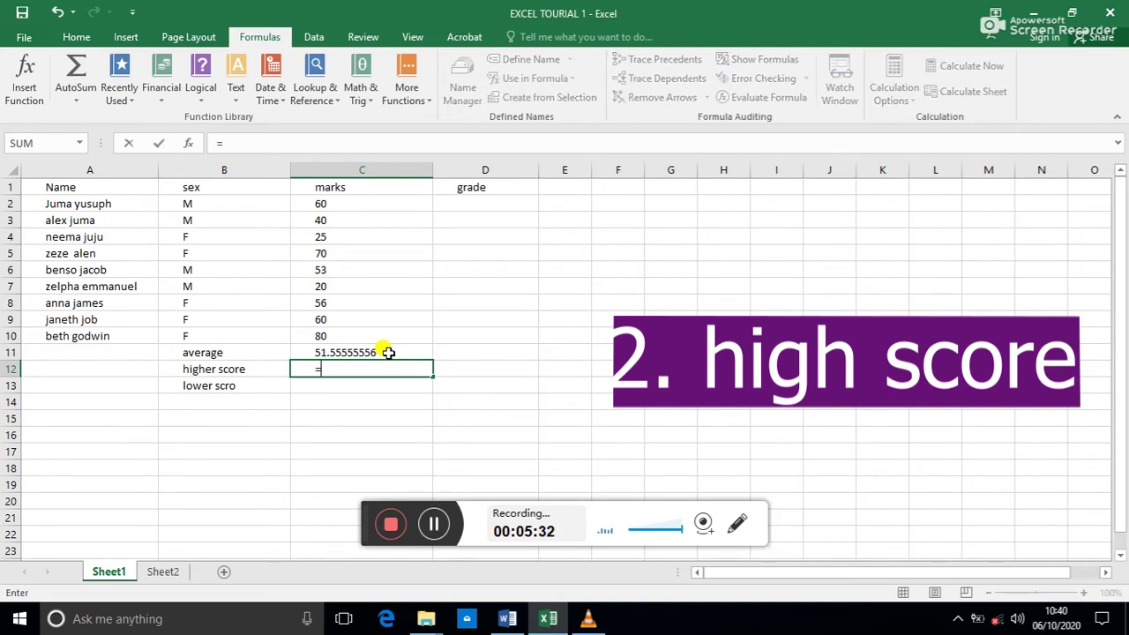
{"action": "type", "text": "M"}
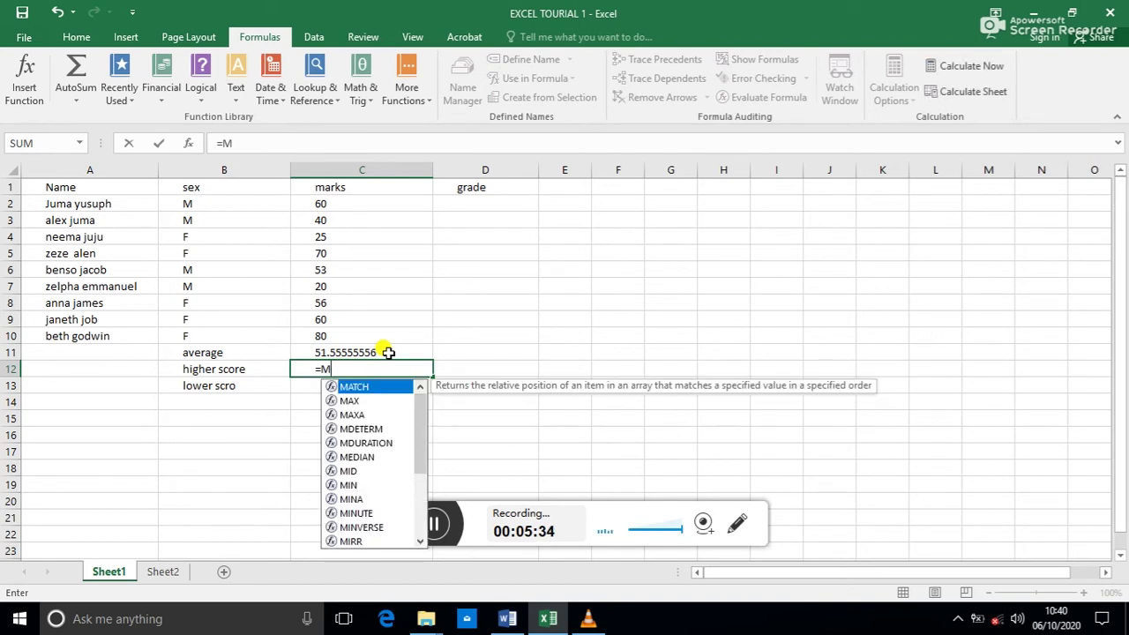
{"action": "type", "text": "I"}
{"action": "key", "text": "BackSpace"}
{"action": "type", "text": "A"}
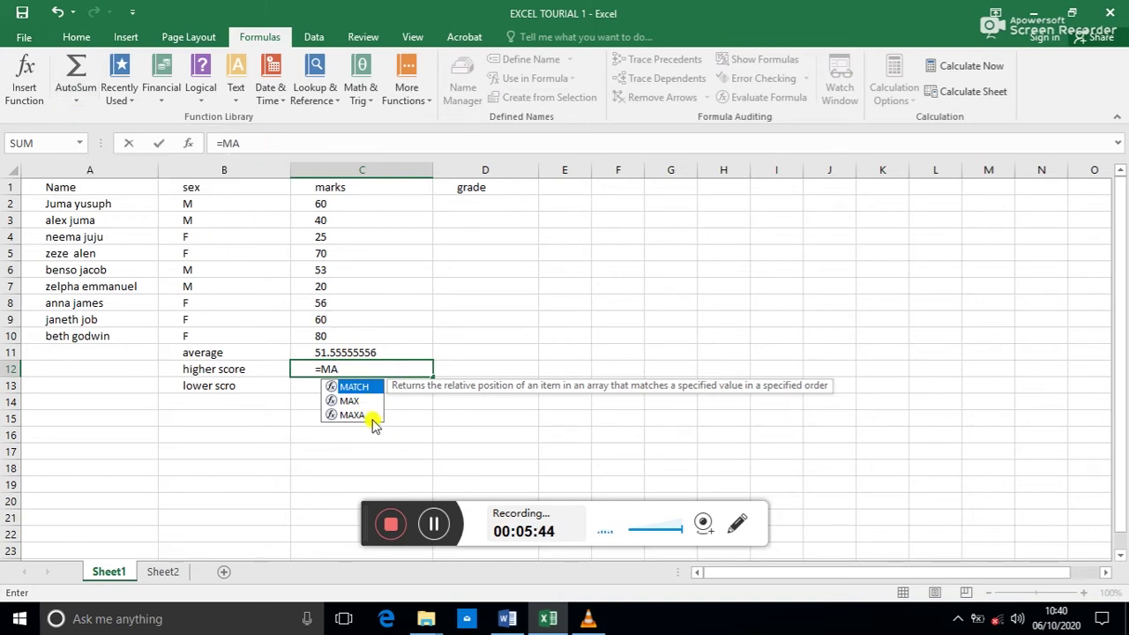
{"action": "left_click", "coordinate": [344, 402]}
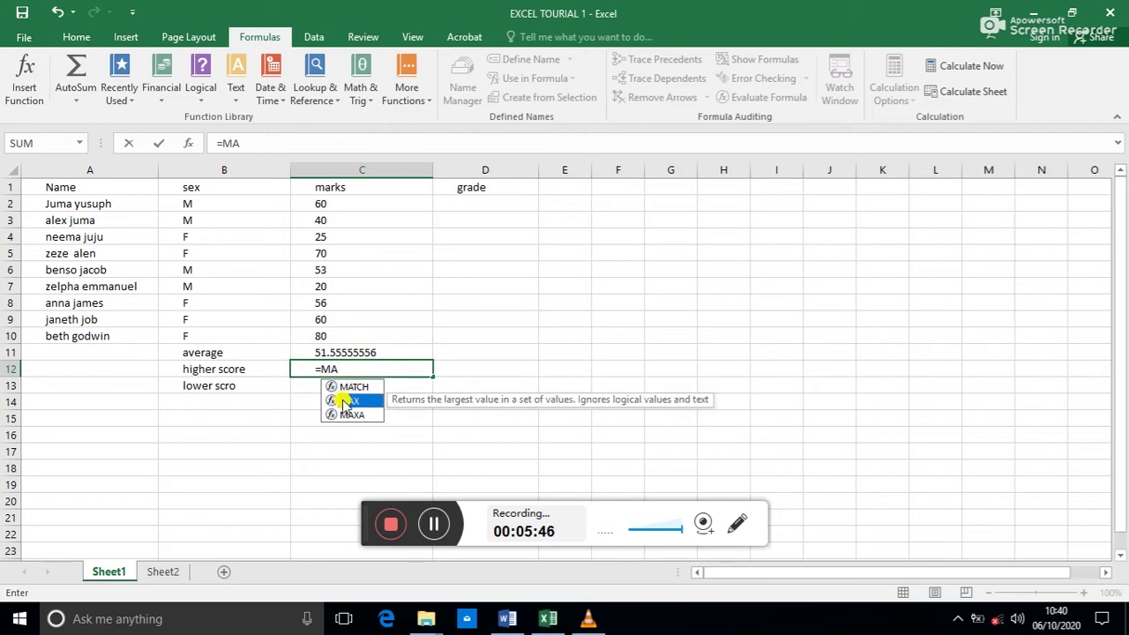
{"action": "double_click", "coordinate": [344, 401]}
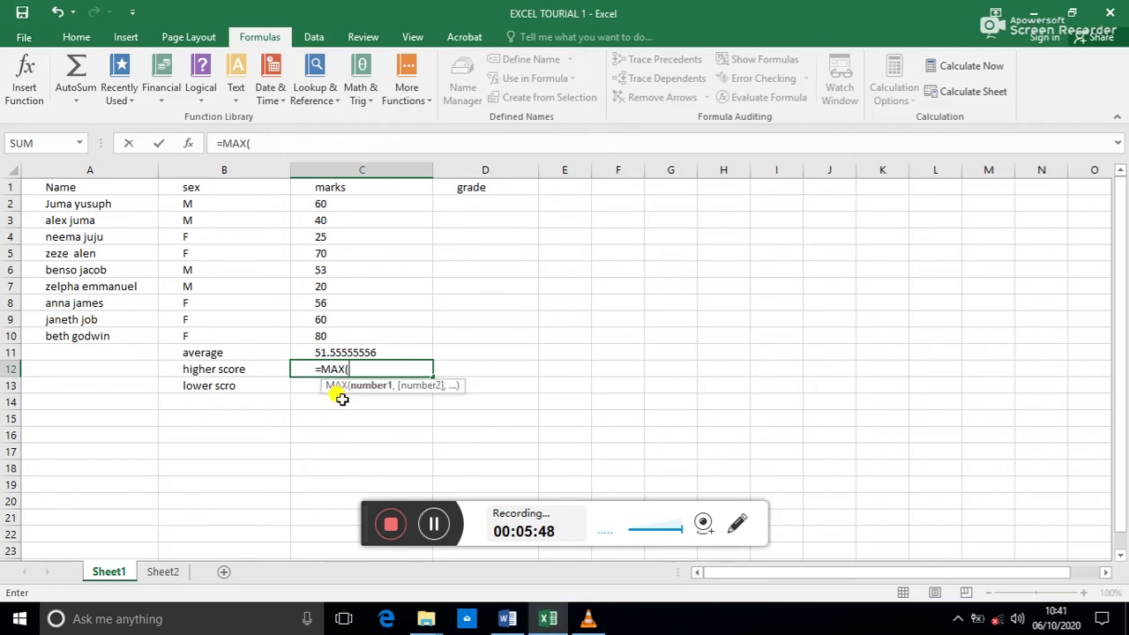
{"action": "type", "text": "C"}
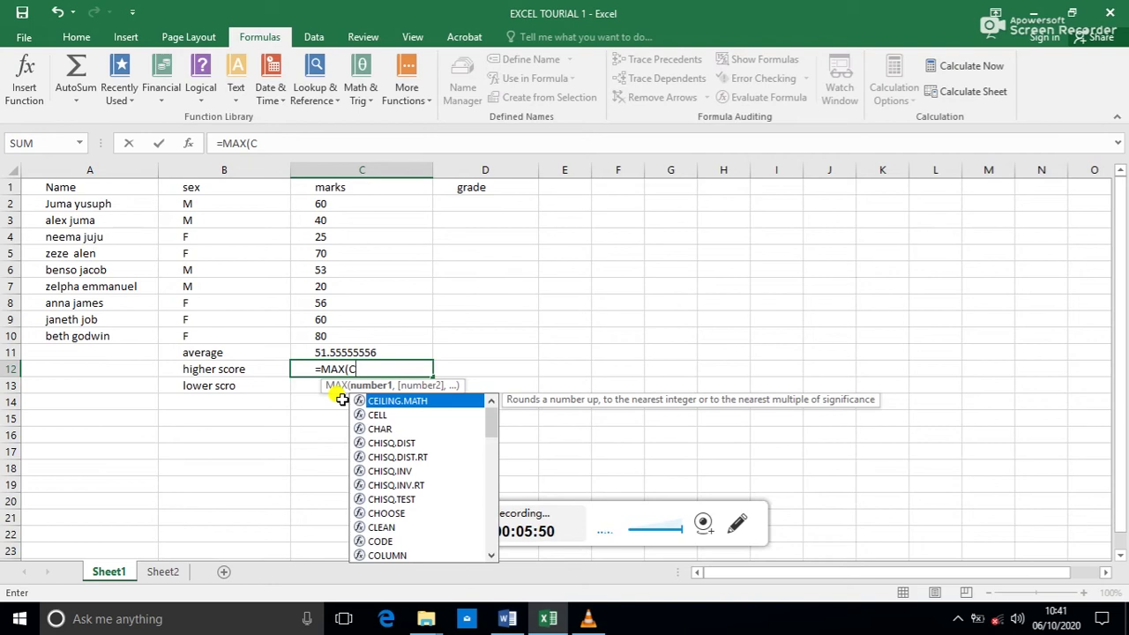
{"action": "type", "text": "2"}
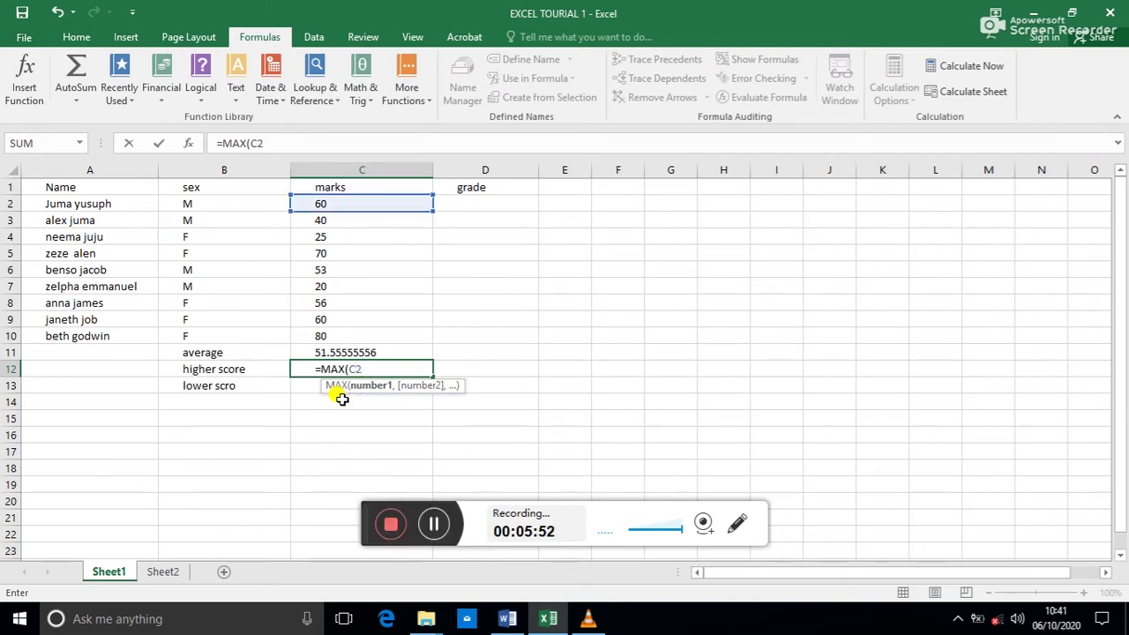
{"action": "type", "text": ":1"}
{"action": "key", "text": "BackSpace"}
{"action": "type", "text": "C10"}
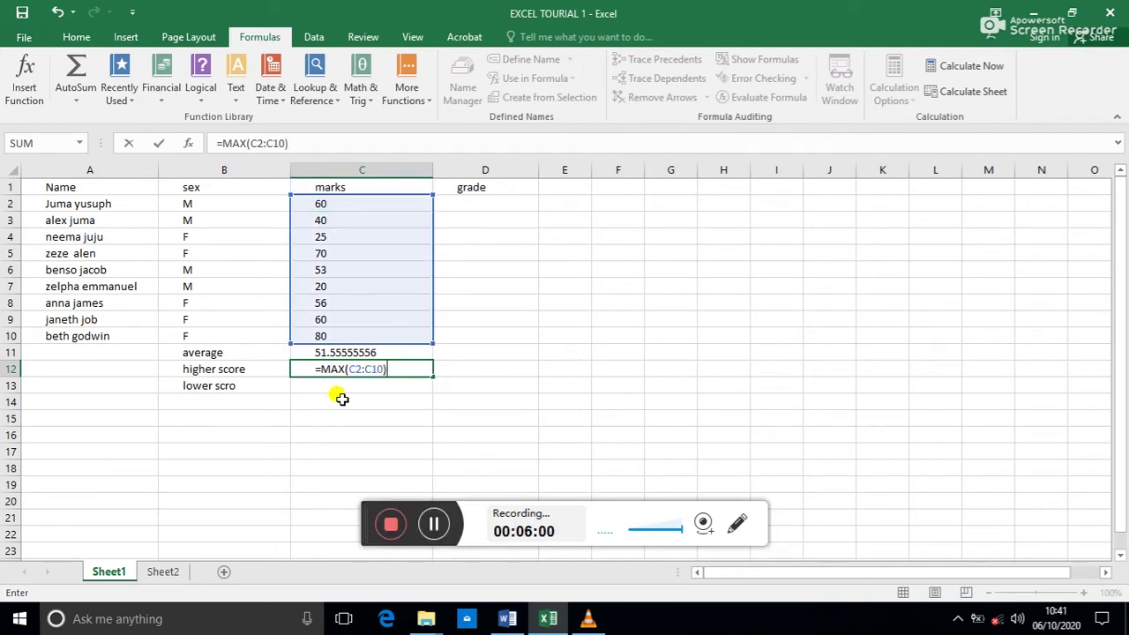
{"action": "key", "text": "Return"}
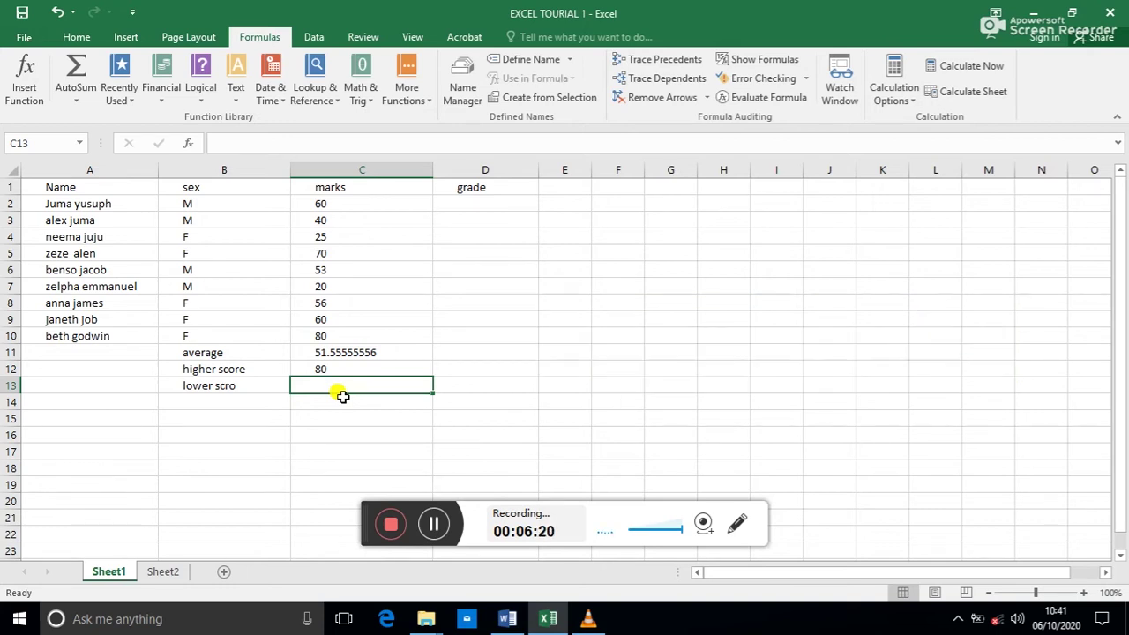
Enter =MIN(C2:C10) in C13 so the lower score row shows 20
{"action": "type", "text": "="}
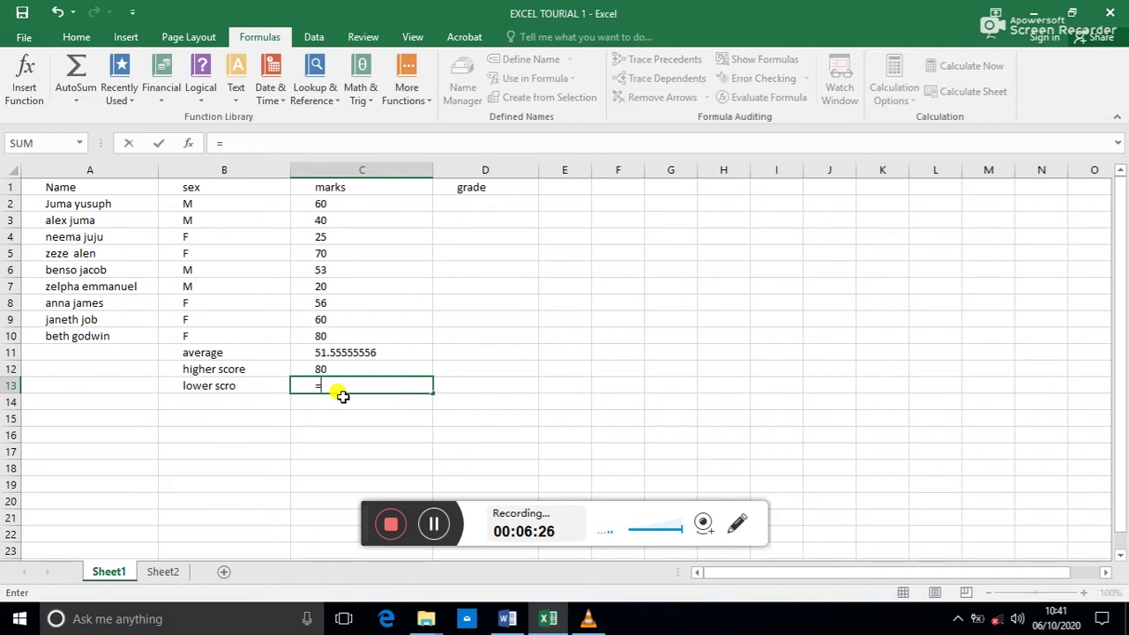
{"action": "type", "text": "M"}
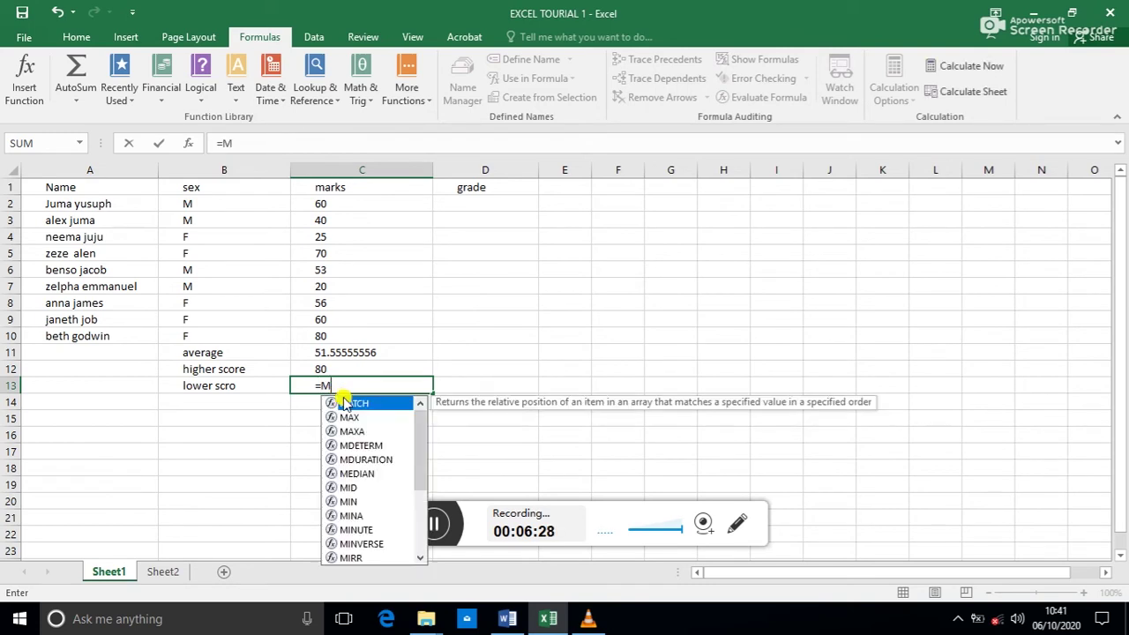
{"action": "type", "text": "IN"}
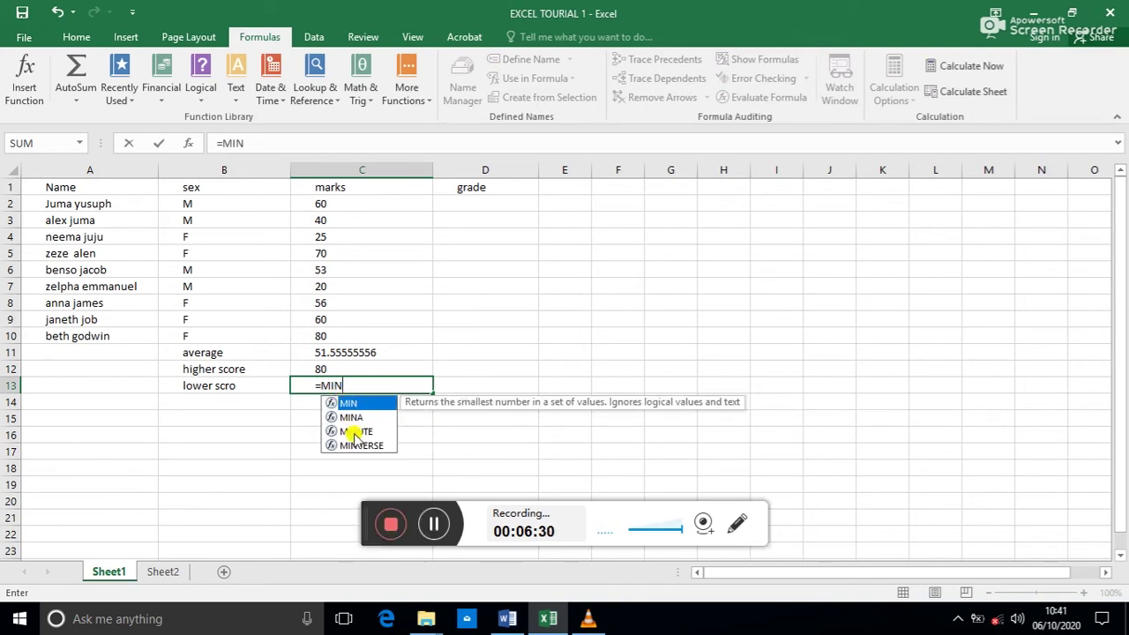
{"action": "double_click", "coordinate": [350, 402]}
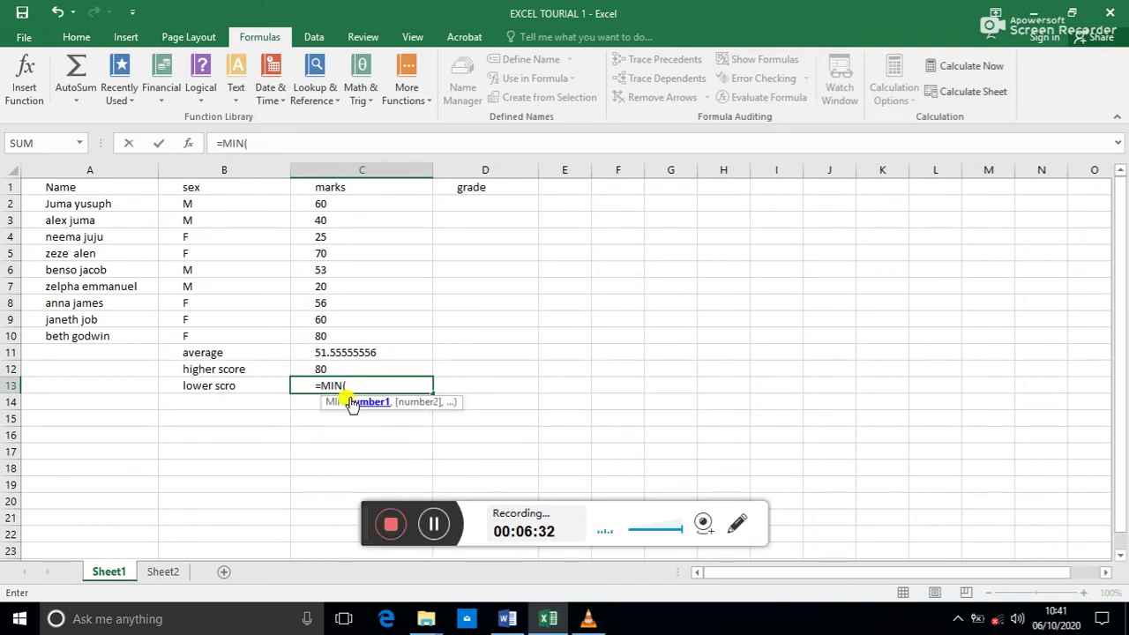
{"action": "type", "text": "C"}
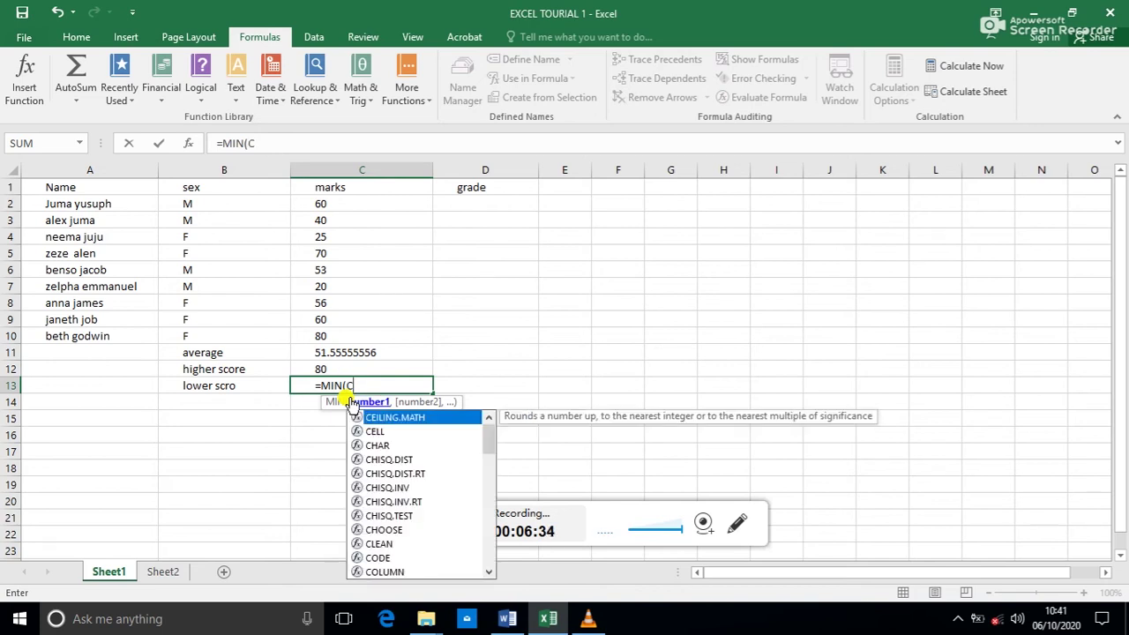
{"action": "type", "text": "2:"}
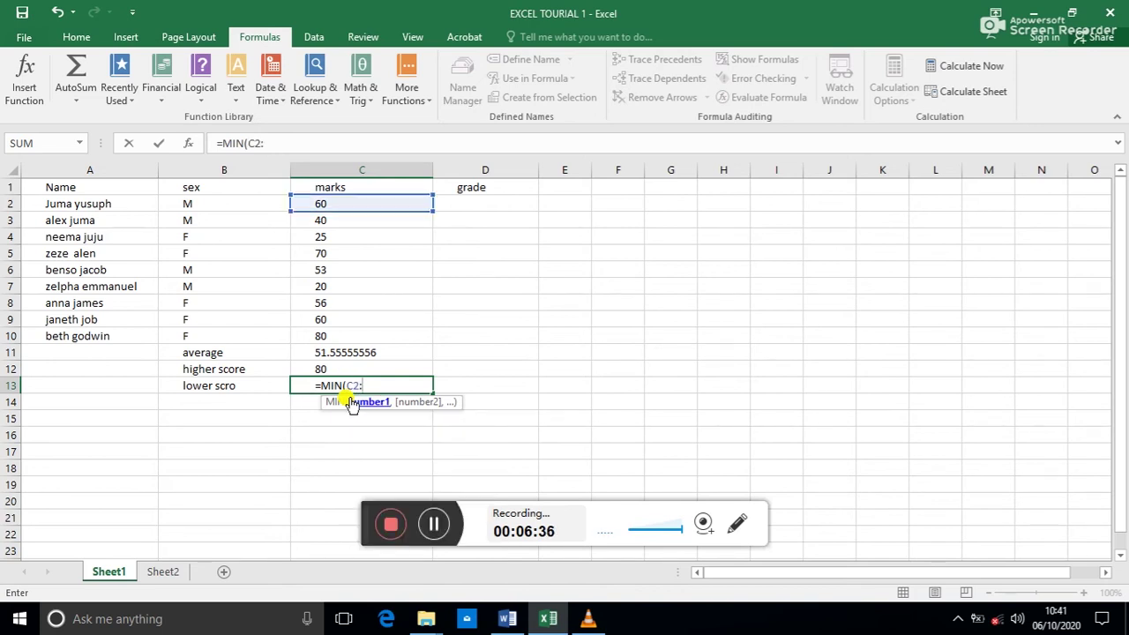
{"action": "type", "text": "C10"}
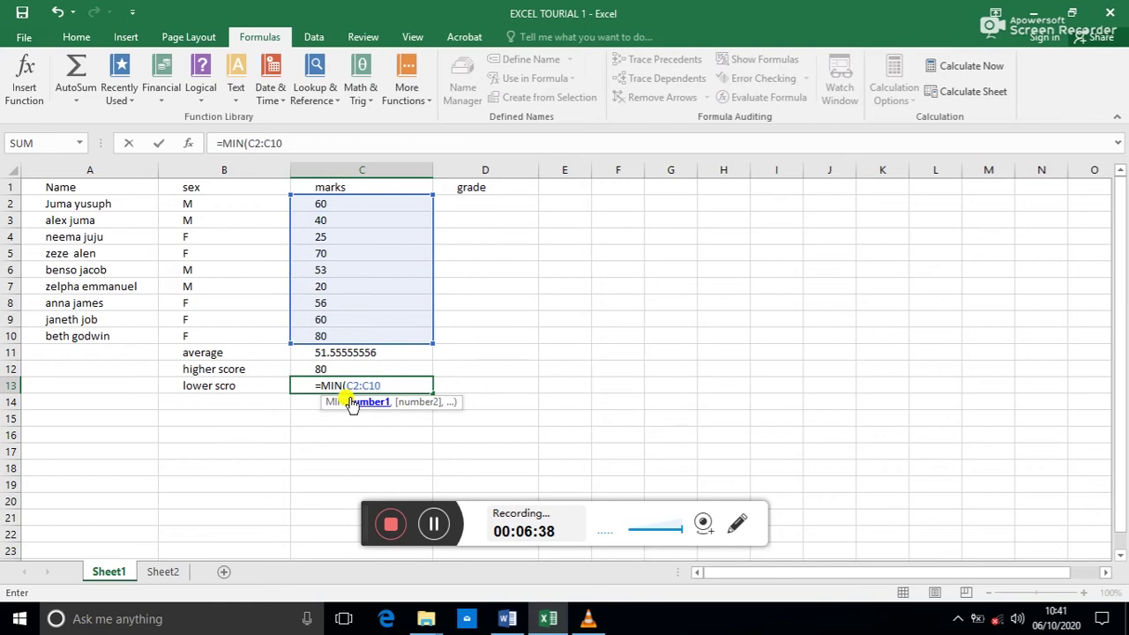
{"action": "type", "text": ")"}
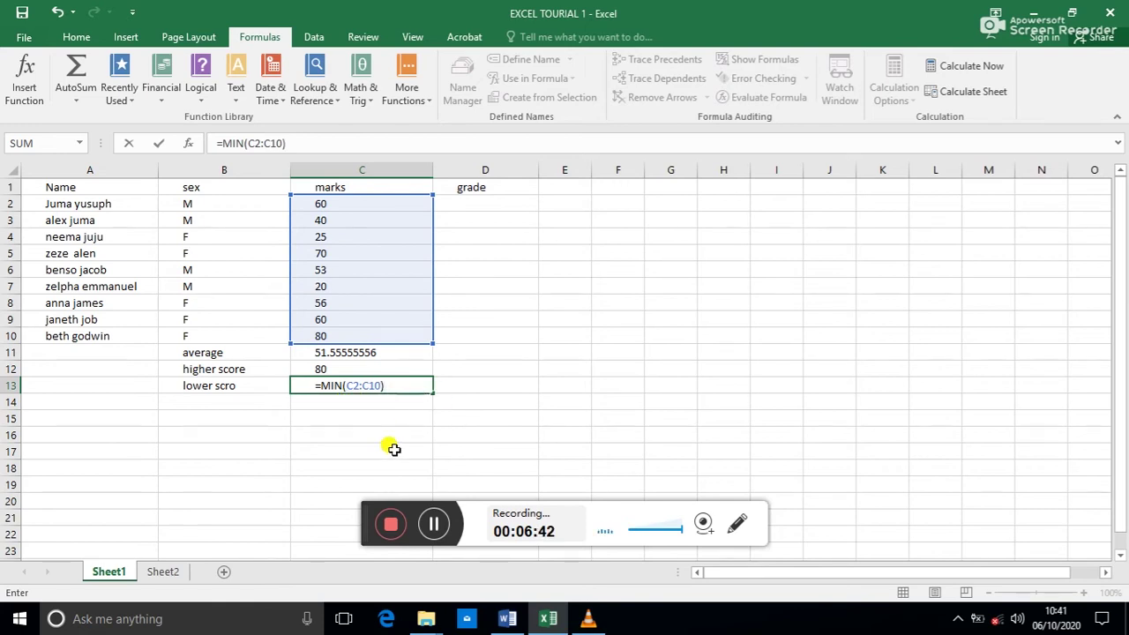
{"action": "key", "text": "Return"}
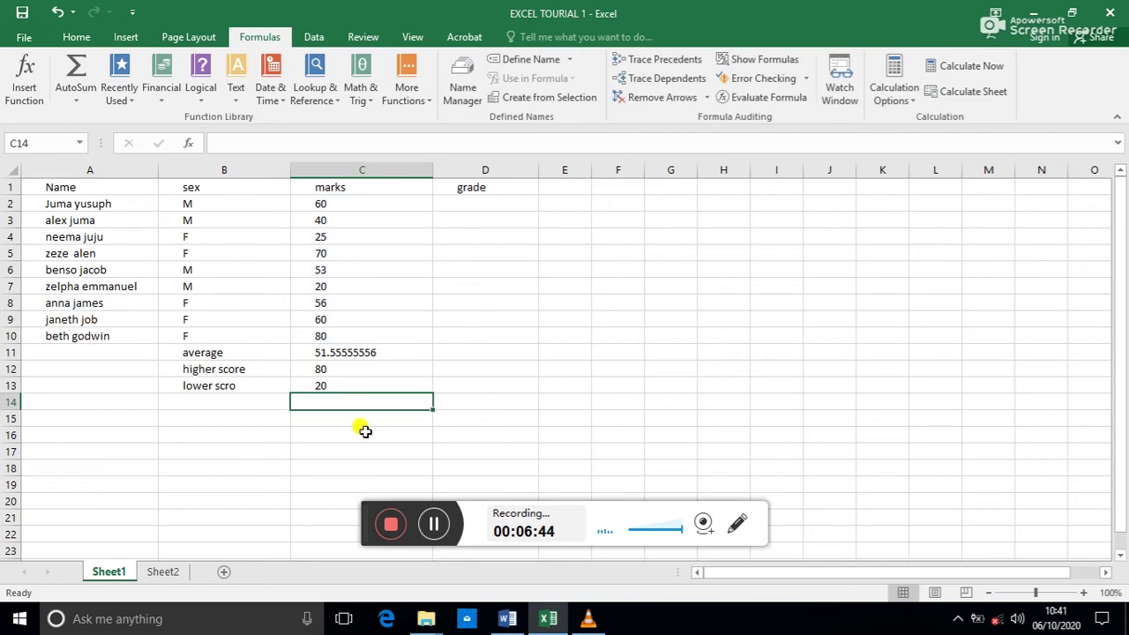
{"action": "left_click", "coordinate": [488, 205]}
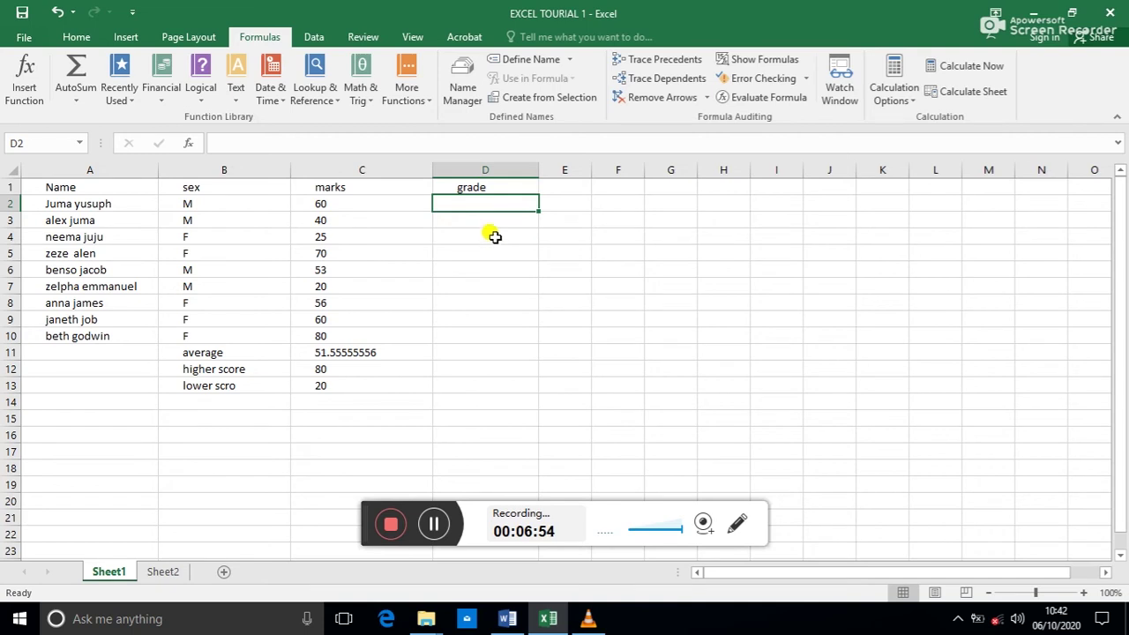
In D2, begin the nested grade formula =IF(C2>80,"A",IF(C2>60, fixing a stray A
{"action": "type", "text": "="}
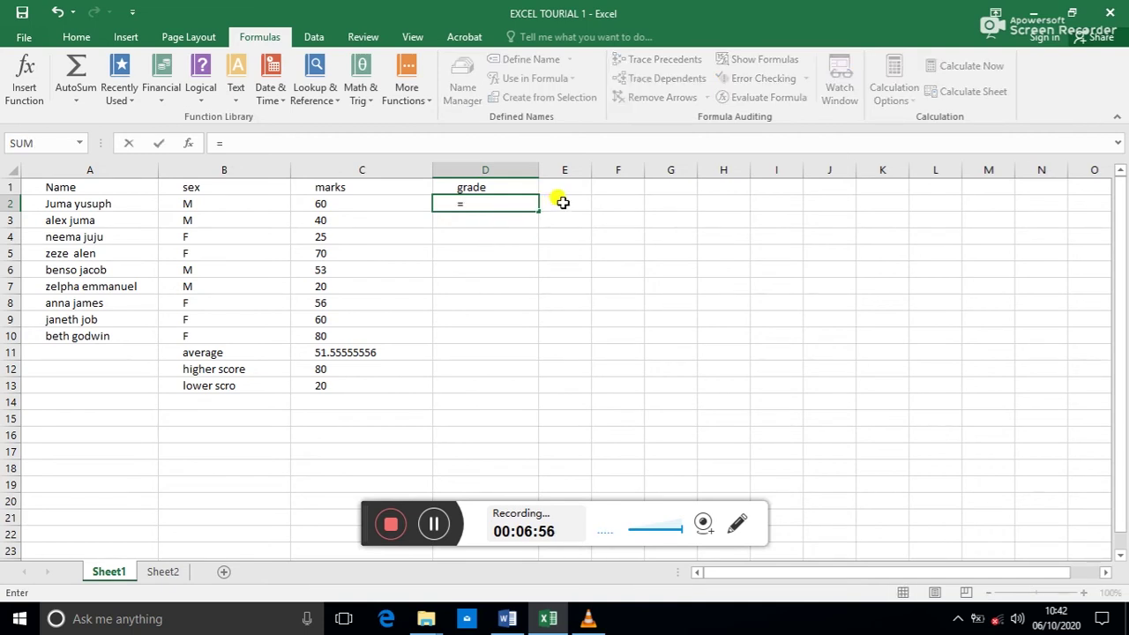
{"action": "type", "text": "if"}
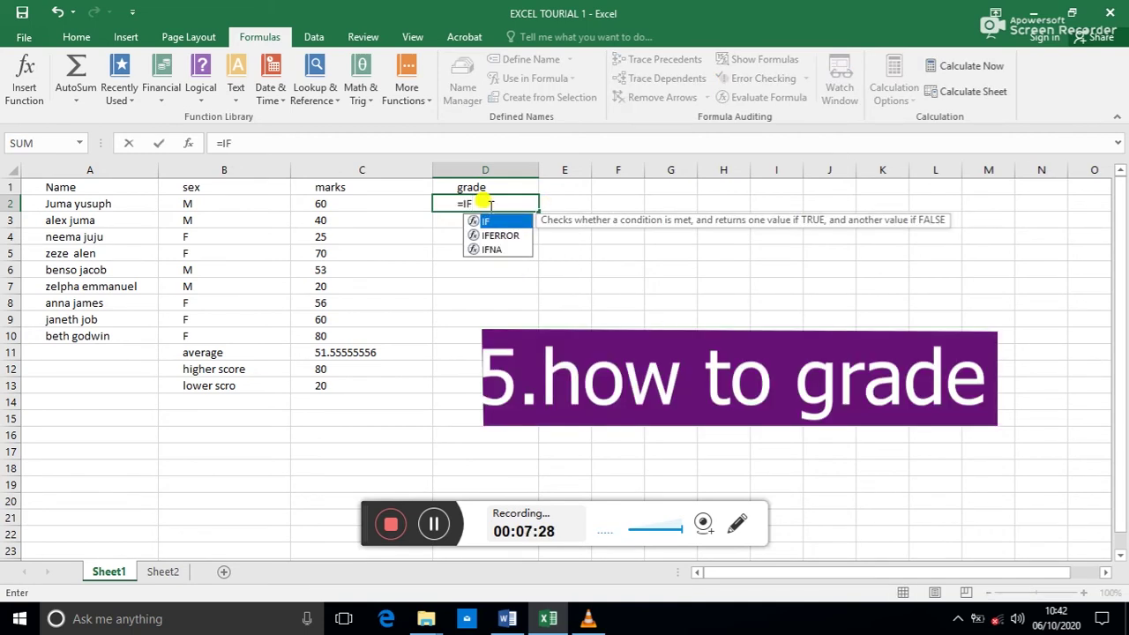
{"action": "type", "text": "("}
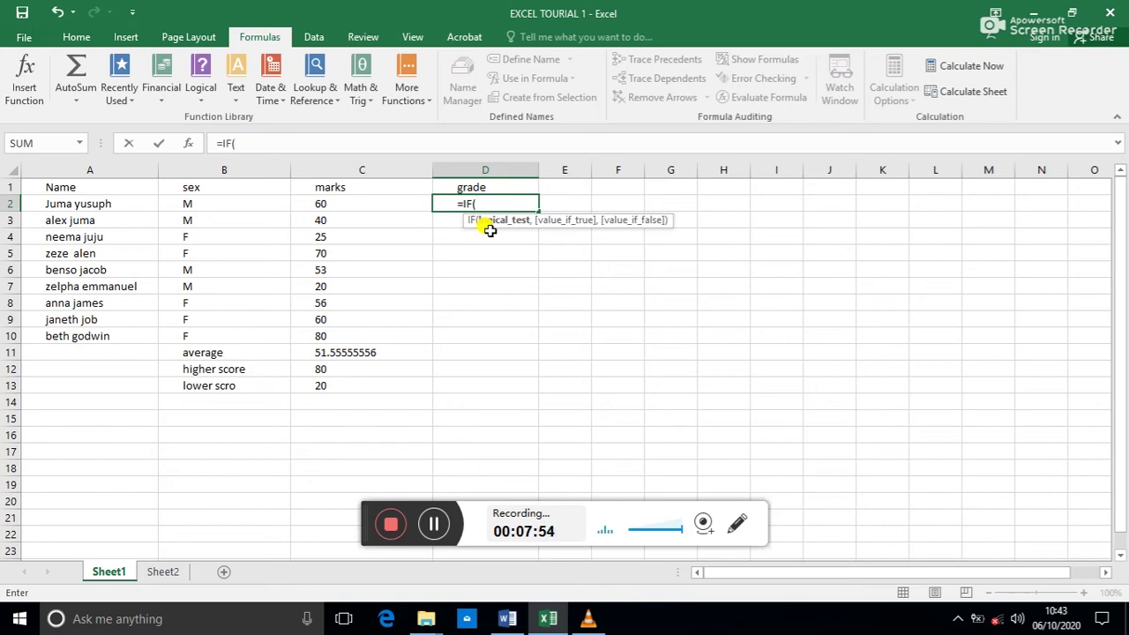
{"action": "left_click", "coordinate": [325, 203]}
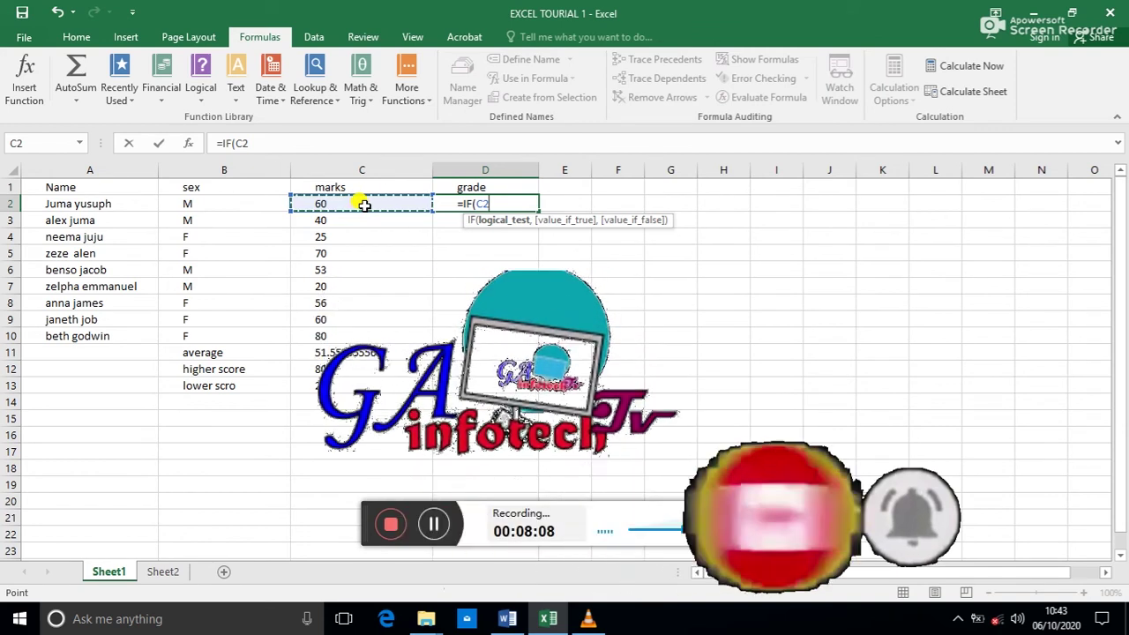
{"action": "type", "text": ">"}
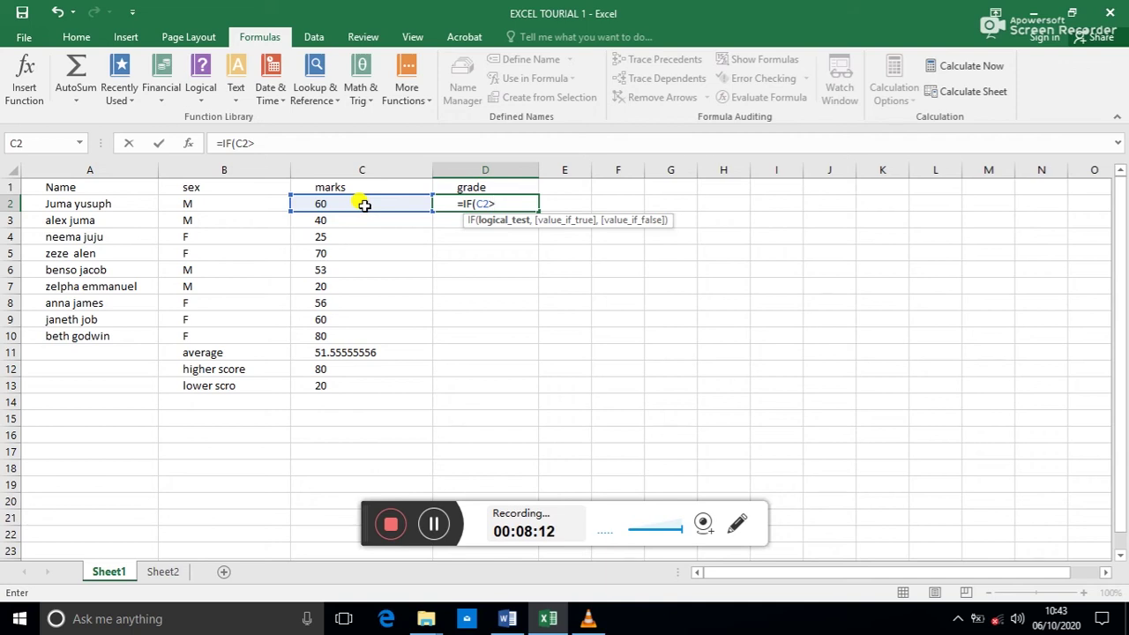
{"action": "type", "text": "80"}
{"action": "type", "text": ","}
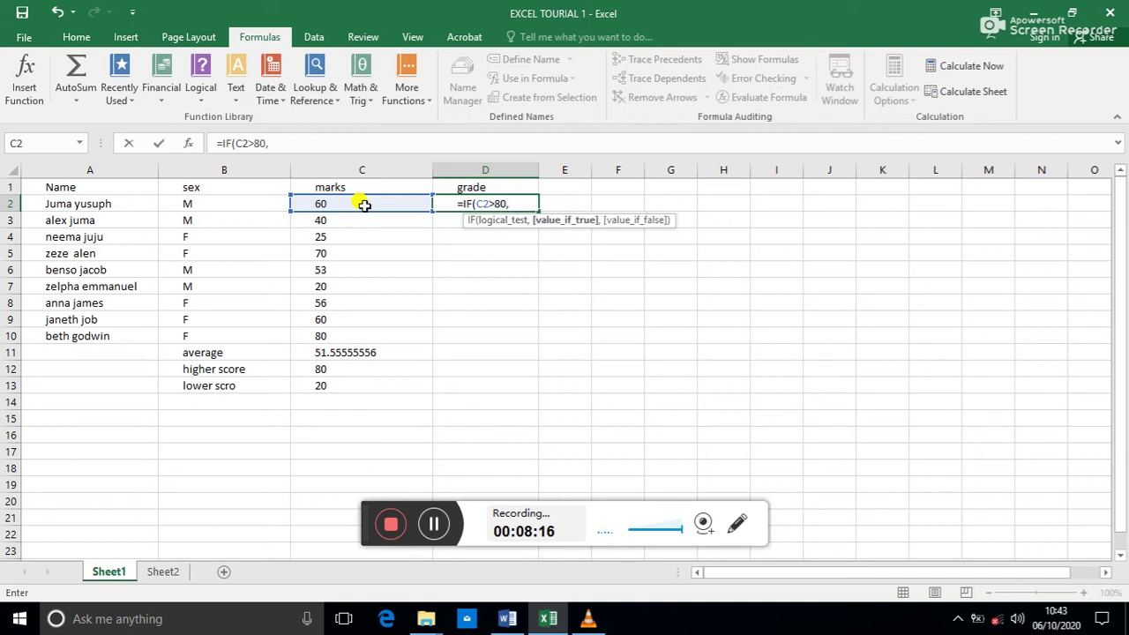
{"action": "type", "text": "A"}
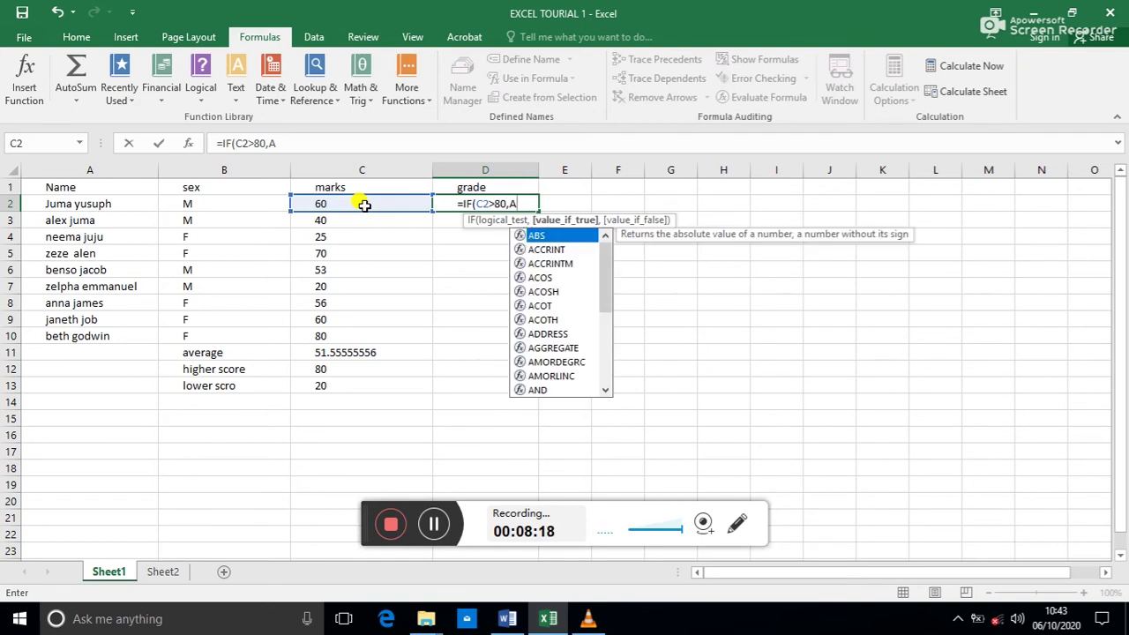
{"action": "key", "text": "BackSpace"}
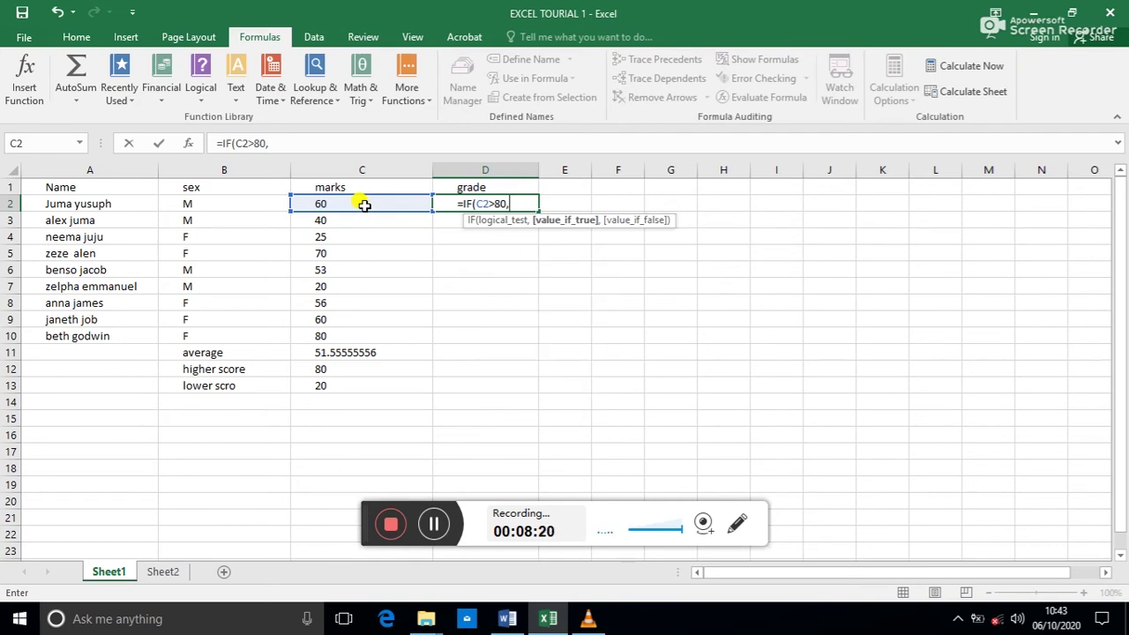
{"action": "type", "text": "\""}
{"action": "type", "text": "A"}
{"action": "type", "text": "\""}
{"action": "type", "text": ","}
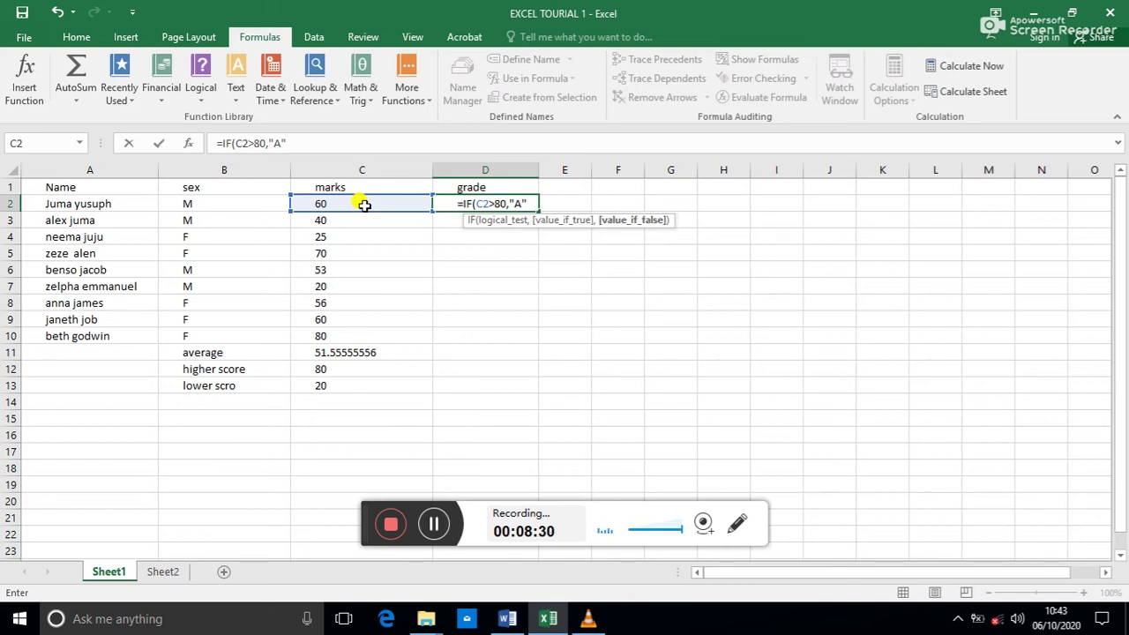
{"action": "type", "text": "I"}
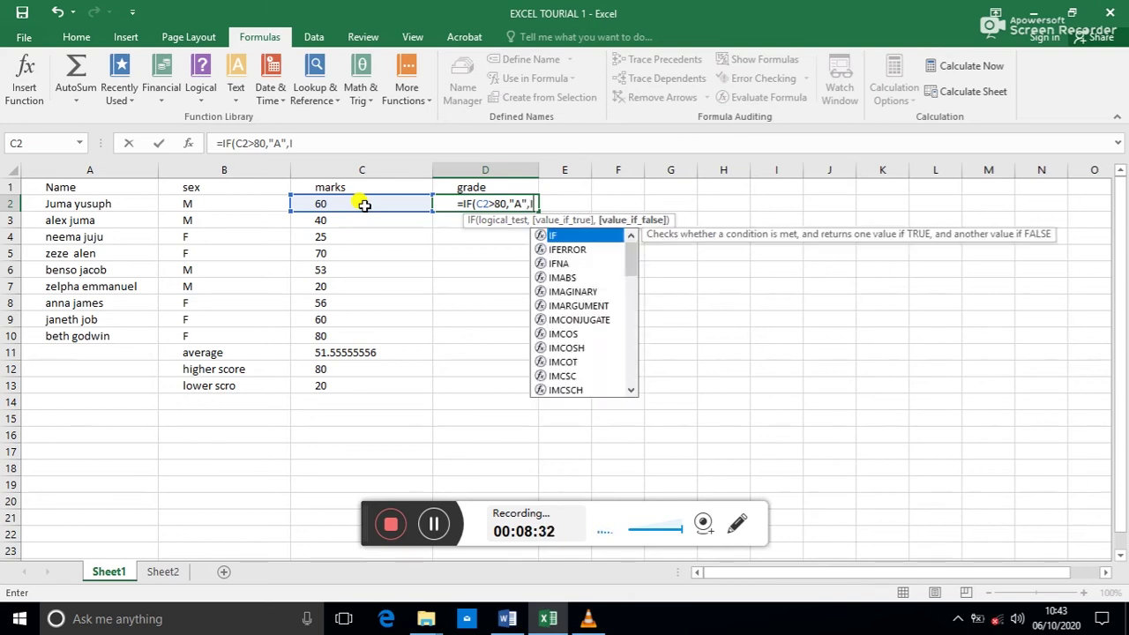
{"action": "type", "text": "F("}
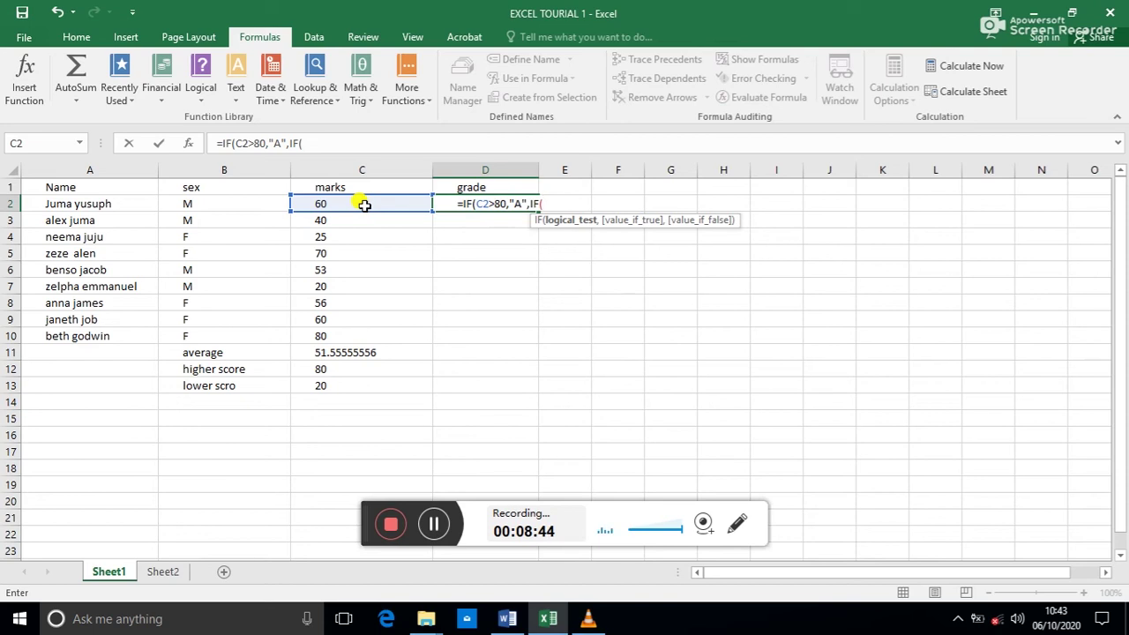
{"action": "type", "text": "C"}
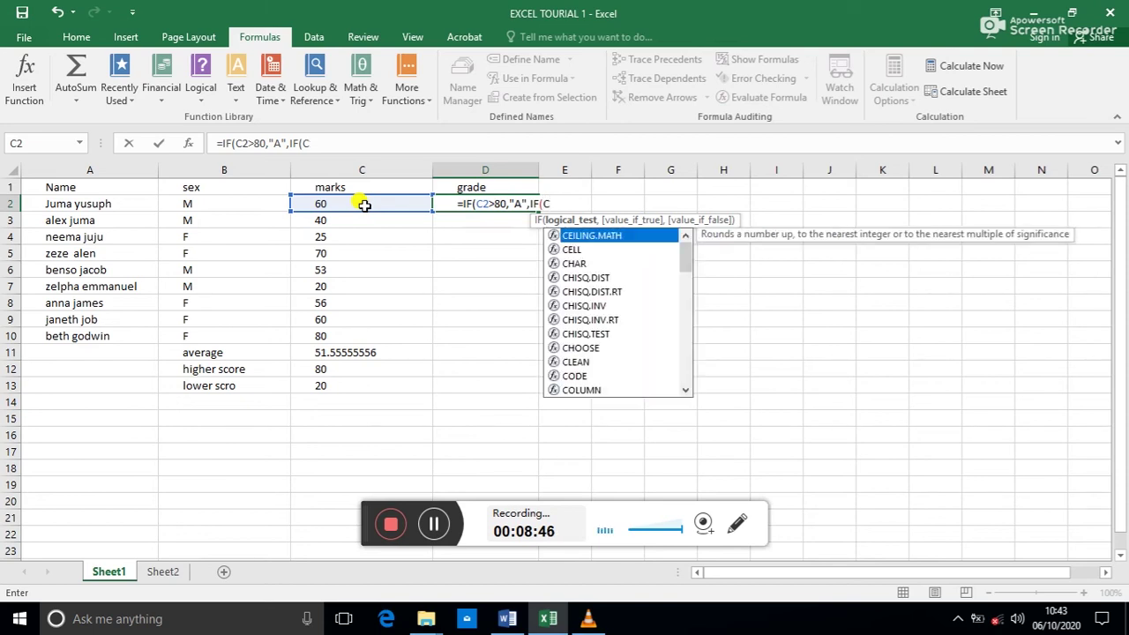
{"action": "type", "text": "2>"}
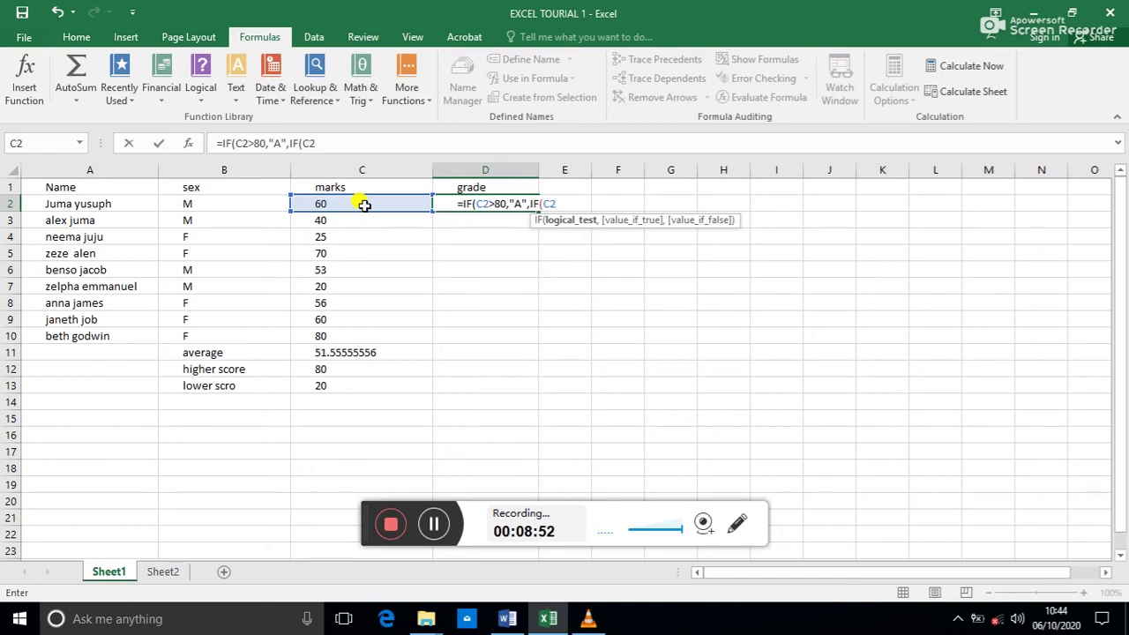
{"action": "type", "text": "60"}
{"action": "type", "text": ","}
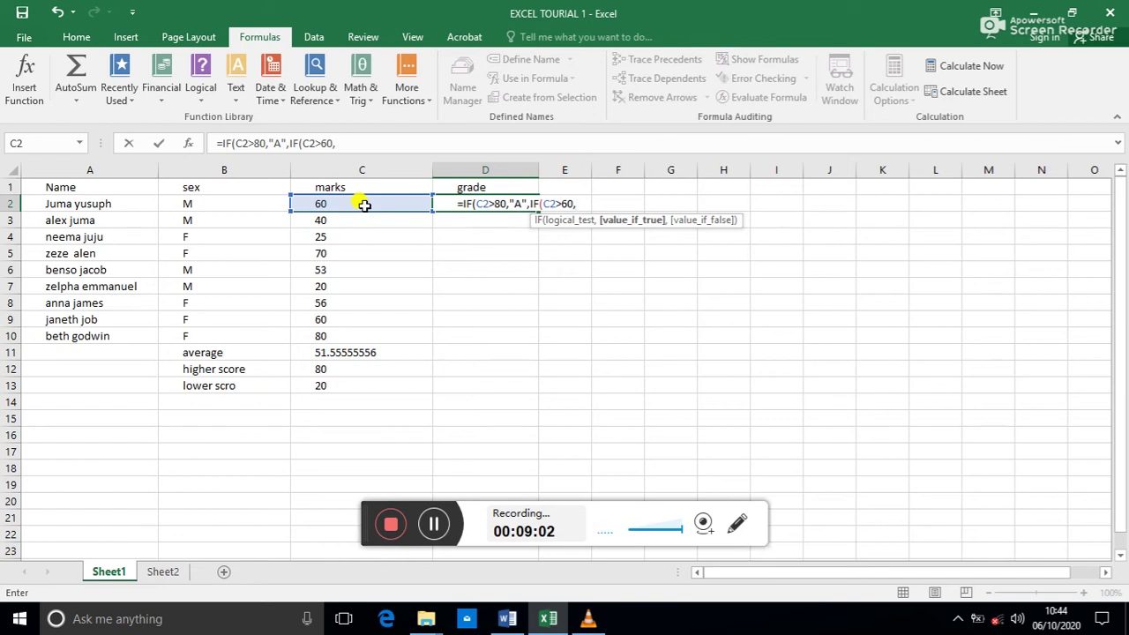
Extend the D2 formula with "B", IF(C2>40,"C", and IF(C2>30, correcting typos
{"action": "type", "text": "\"B"}
{"action": "type", "text": "\""}
{"action": "type", "text": ","}
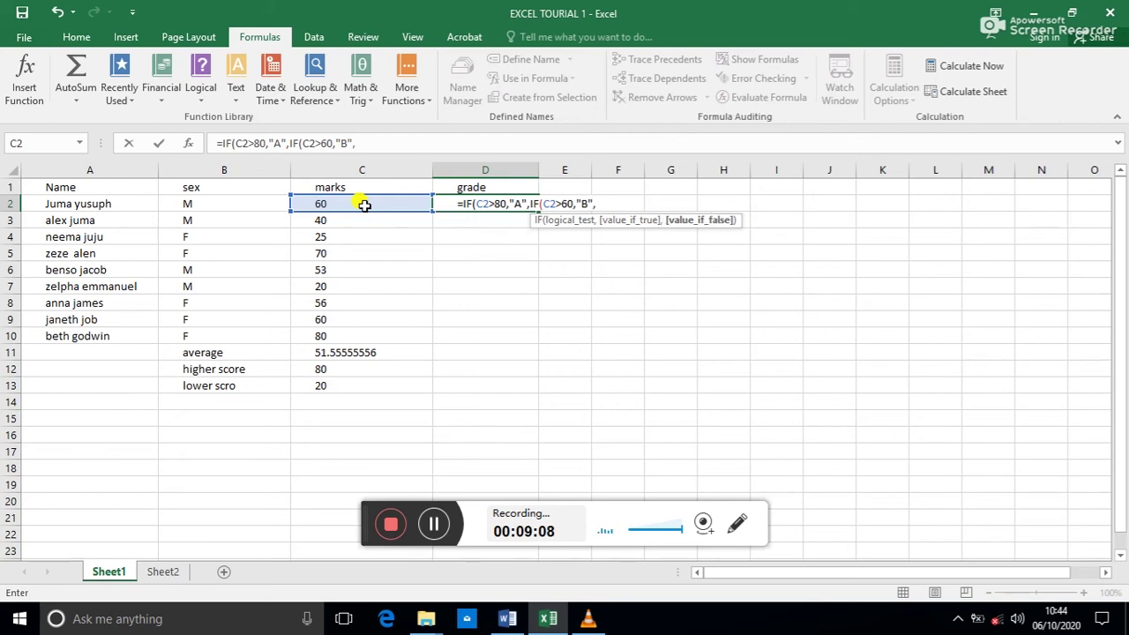
{"action": "type", "text": "IF"}
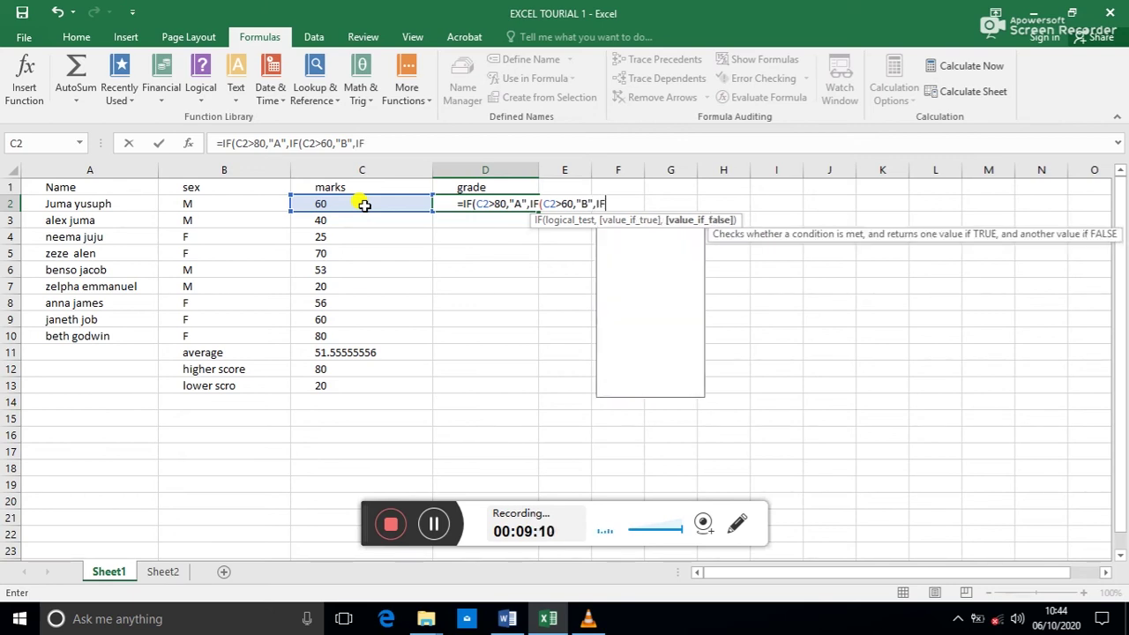
{"action": "type", "text": "("}
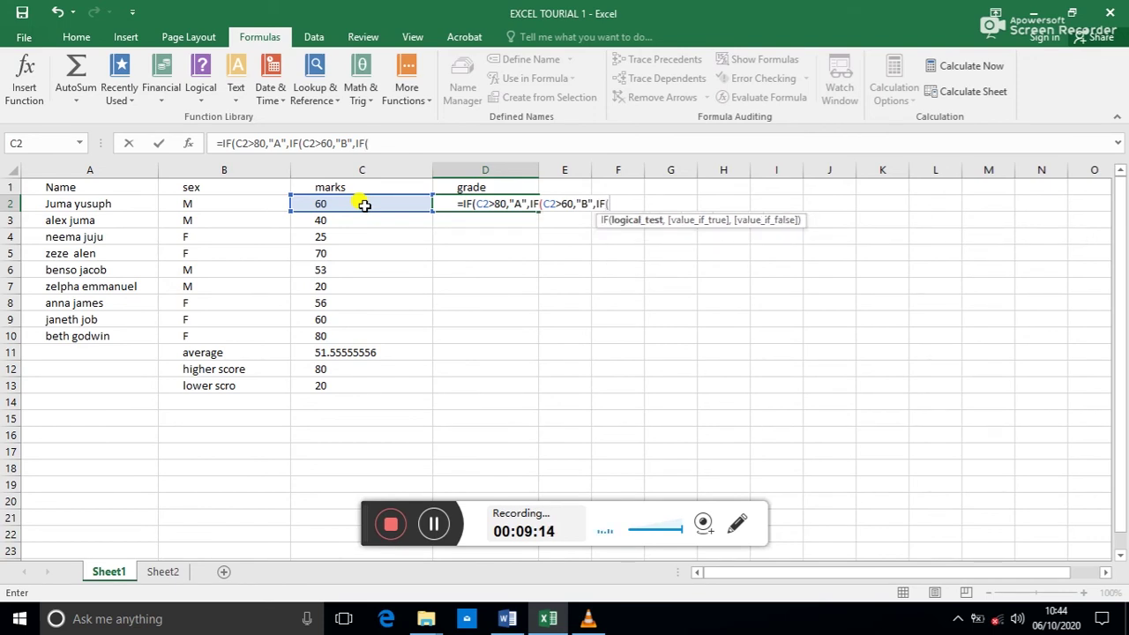
{"action": "type", "text": "C"}
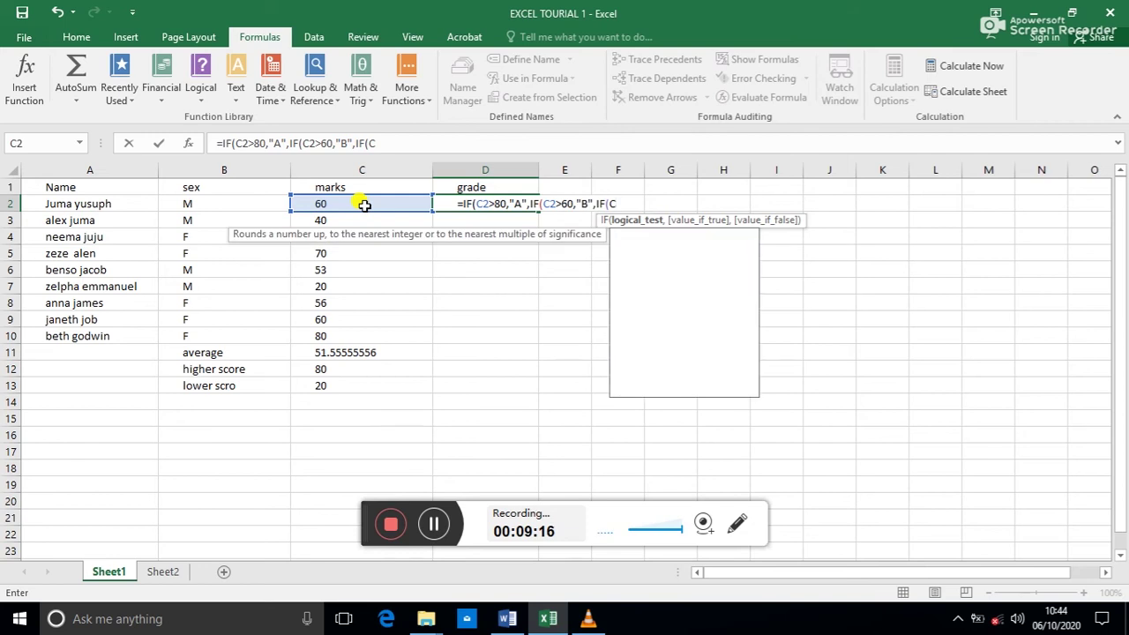
{"action": "type", "text": "2>"}
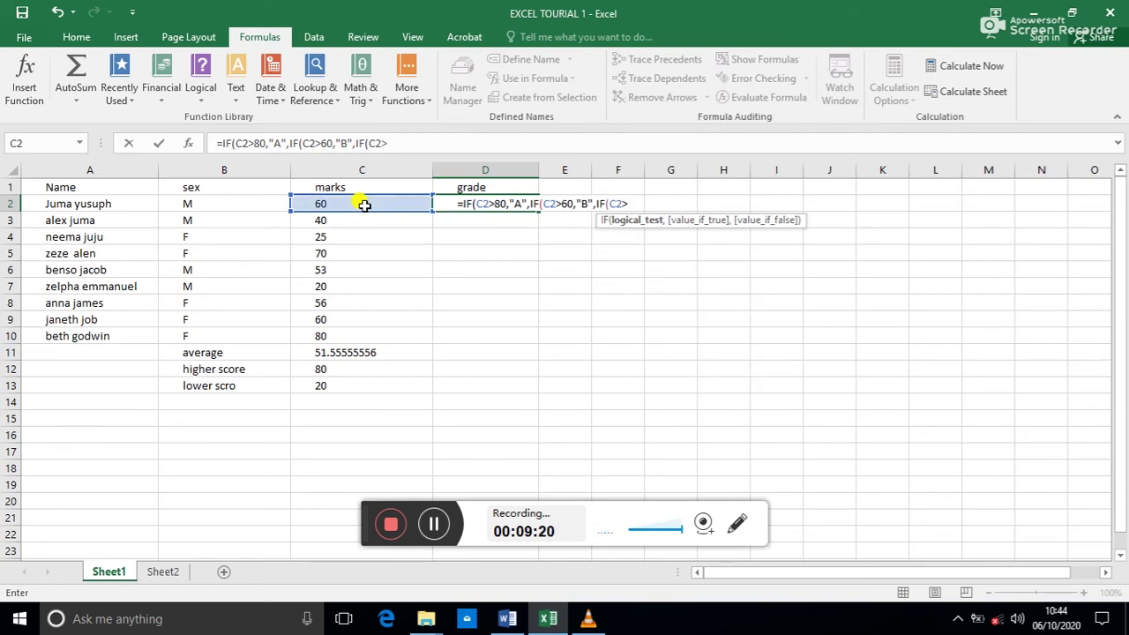
{"action": "type", "text": "4"}
{"action": "type", "text": "0"}
{"action": "type", "text": ",\""}
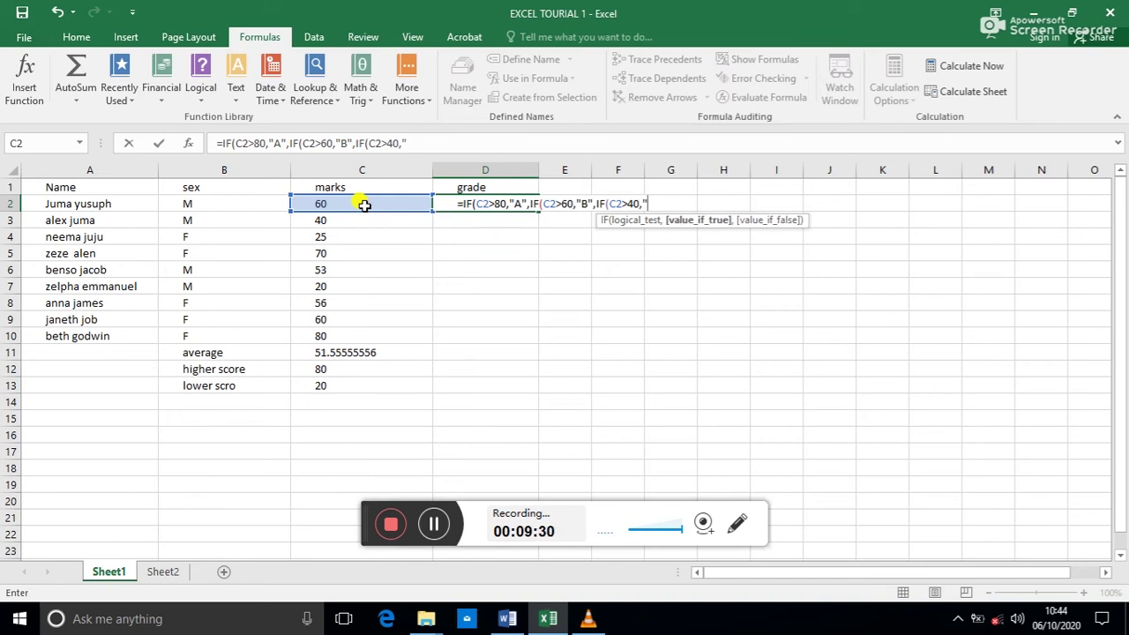
{"action": "type", "text": "C"}
{"action": "type", "text": "\""}
{"action": "type", "text": ","}
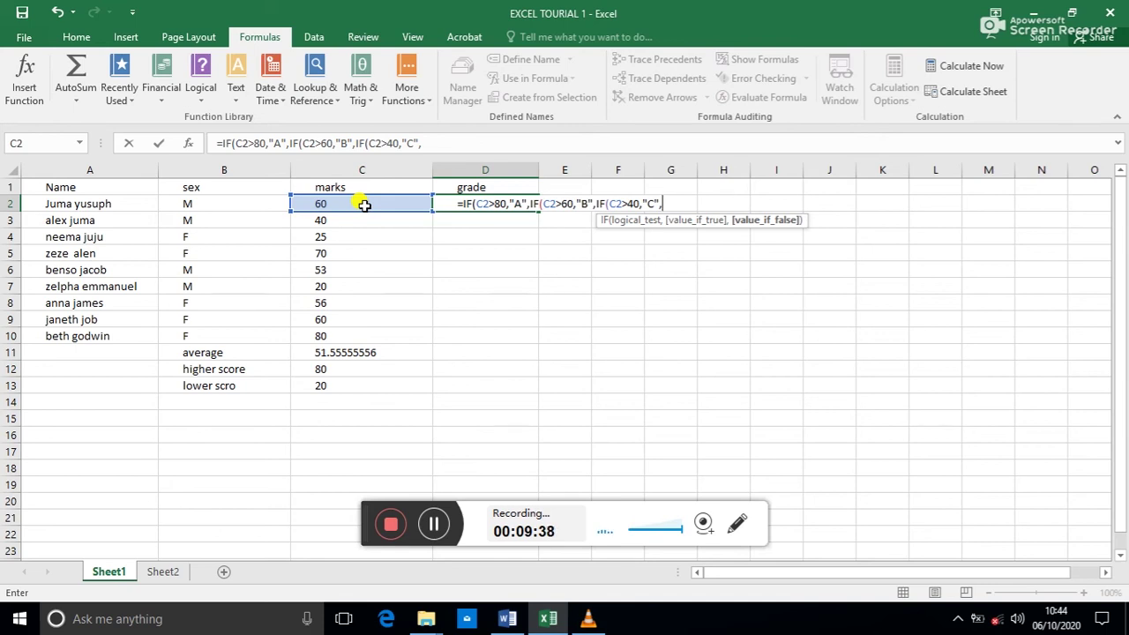
{"action": "type", "text": "C"}
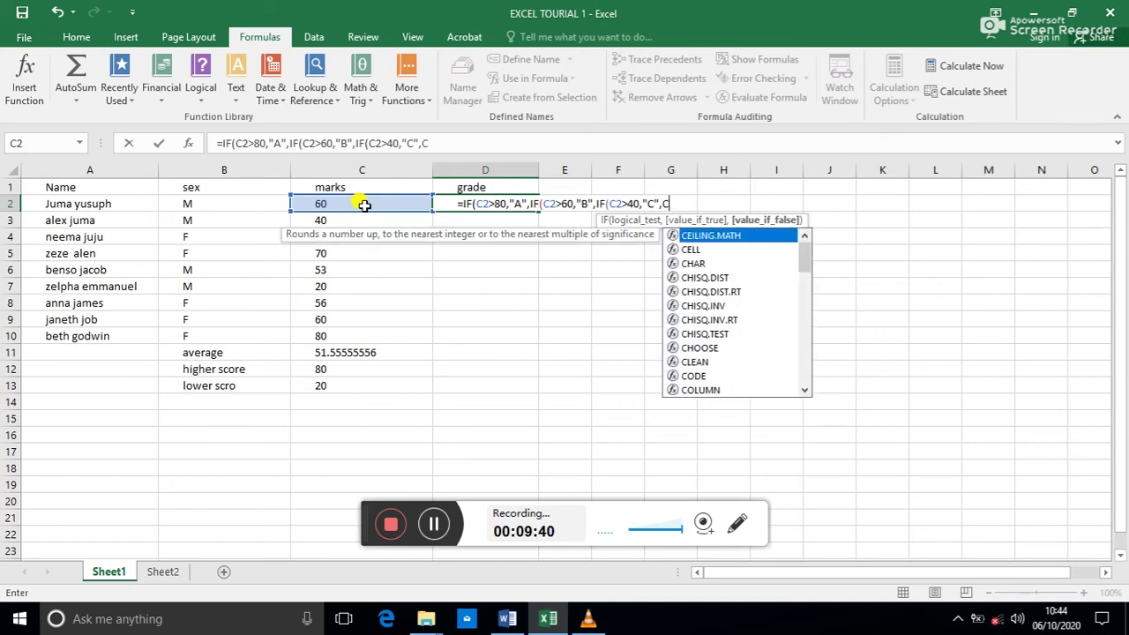
{"action": "key", "text": "BackSpace"}
{"action": "type", "text": "I"}
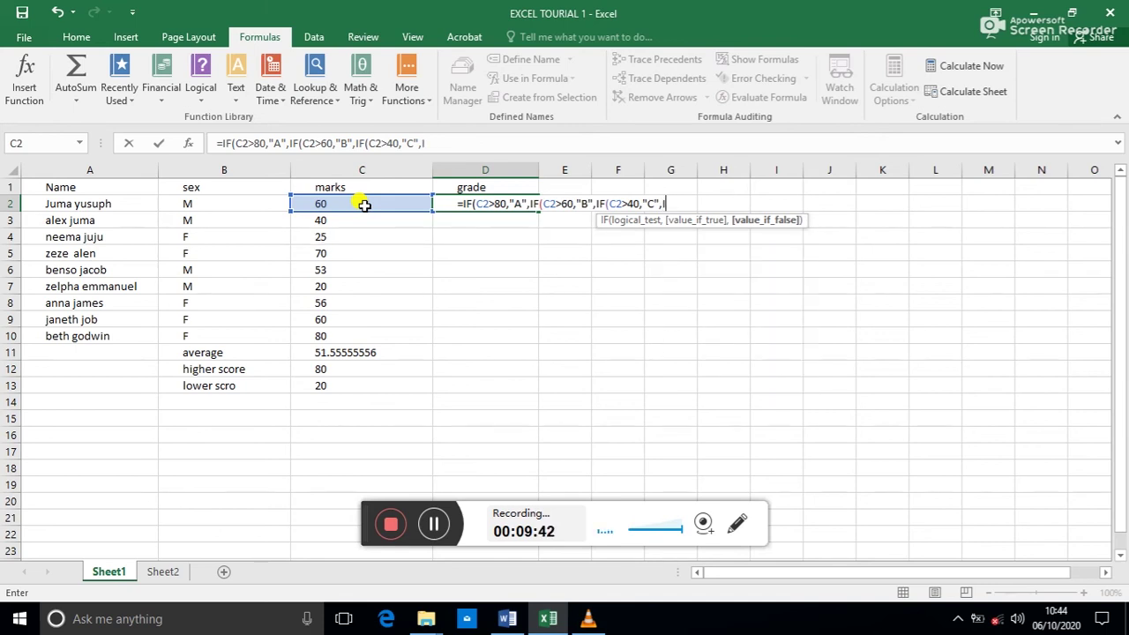
{"action": "type", "text": "F("}
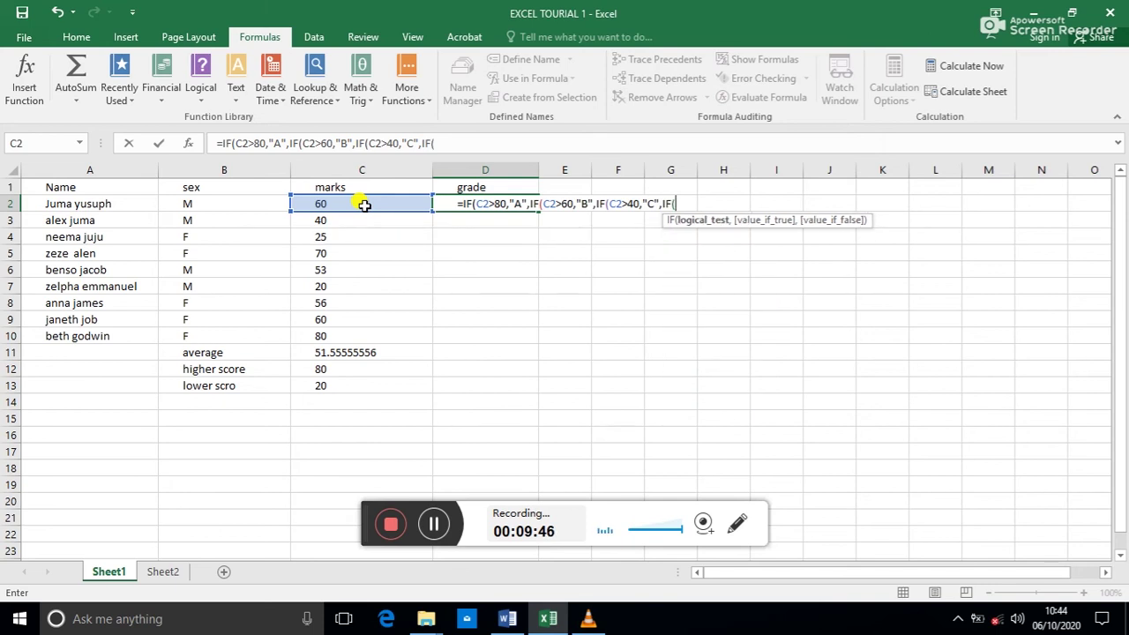
{"action": "type", "text": "C2"}
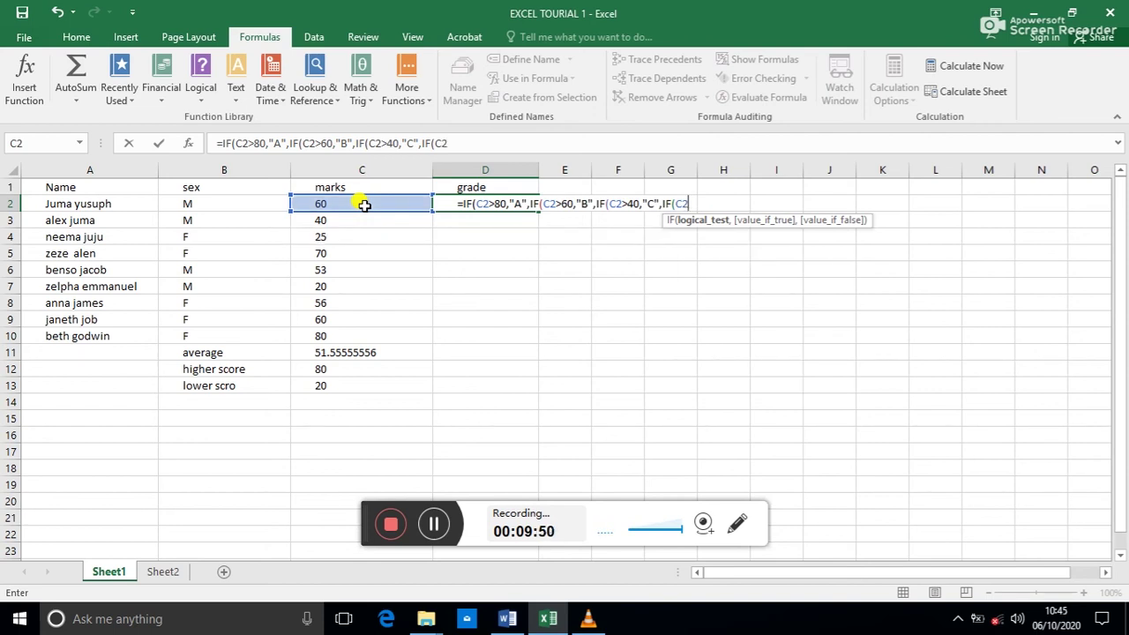
{"action": "type", "text": ">"}
{"action": "type", "text": "8"}
{"action": "key", "text": "BackSpace"}
{"action": "type", "text": "30"}
Finish the D2 formula with "D", IF(C2<30,"F") and the closing brackets
{"action": "type", "text": ","}
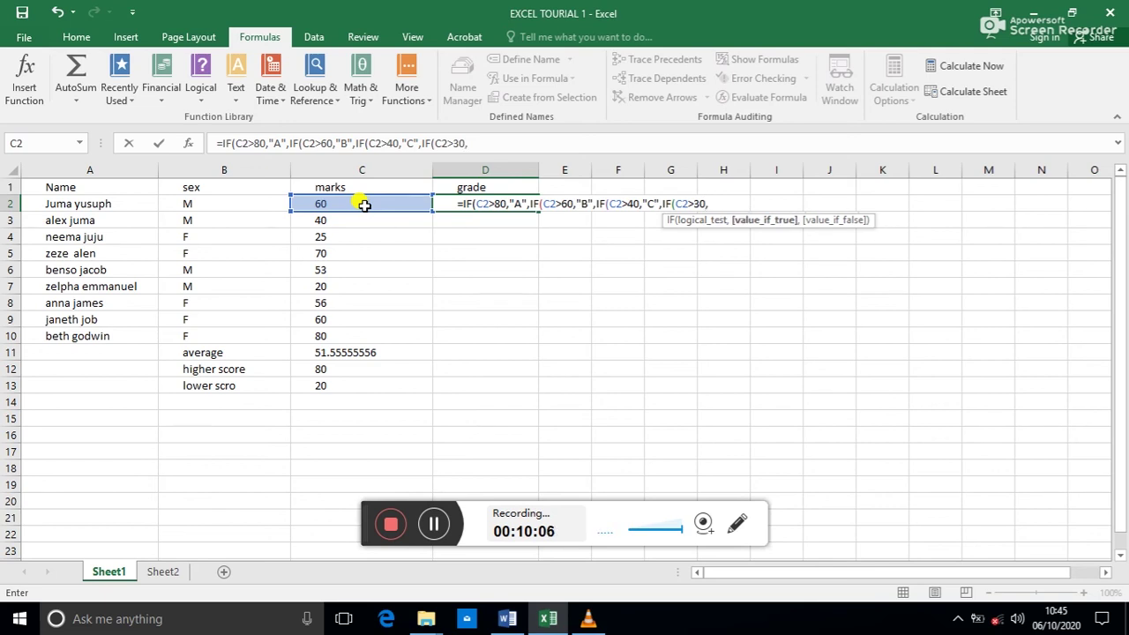
{"action": "type", "text": "\""}
{"action": "type", "text": "D"}
{"action": "type", "text": "\","}
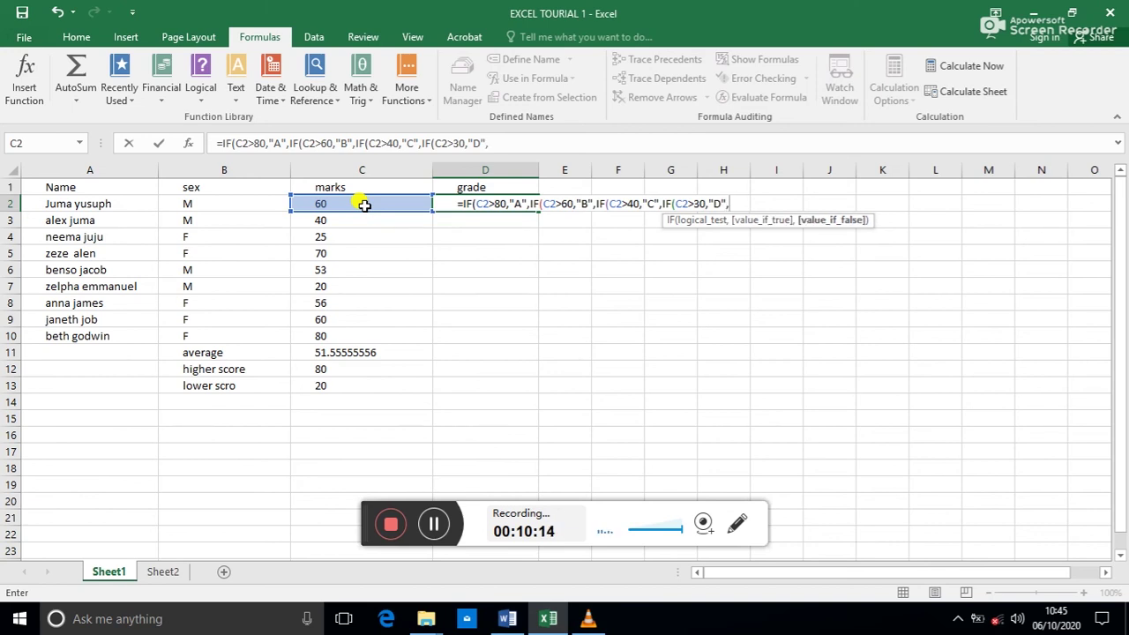
{"action": "type", "text": "IF"}
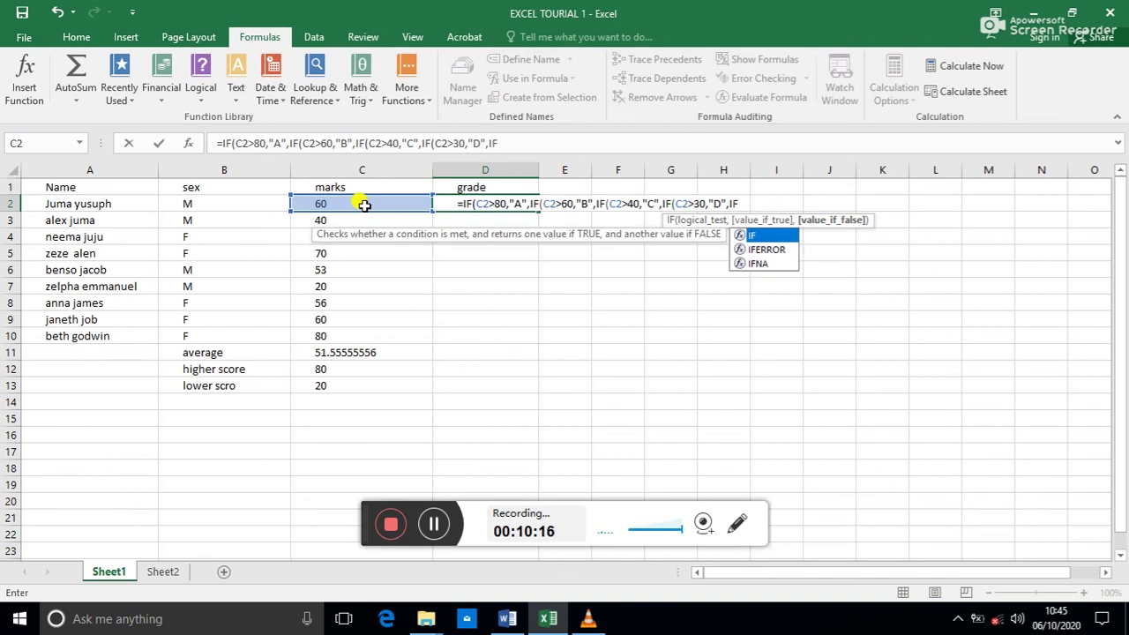
{"action": "type", "text": "("}
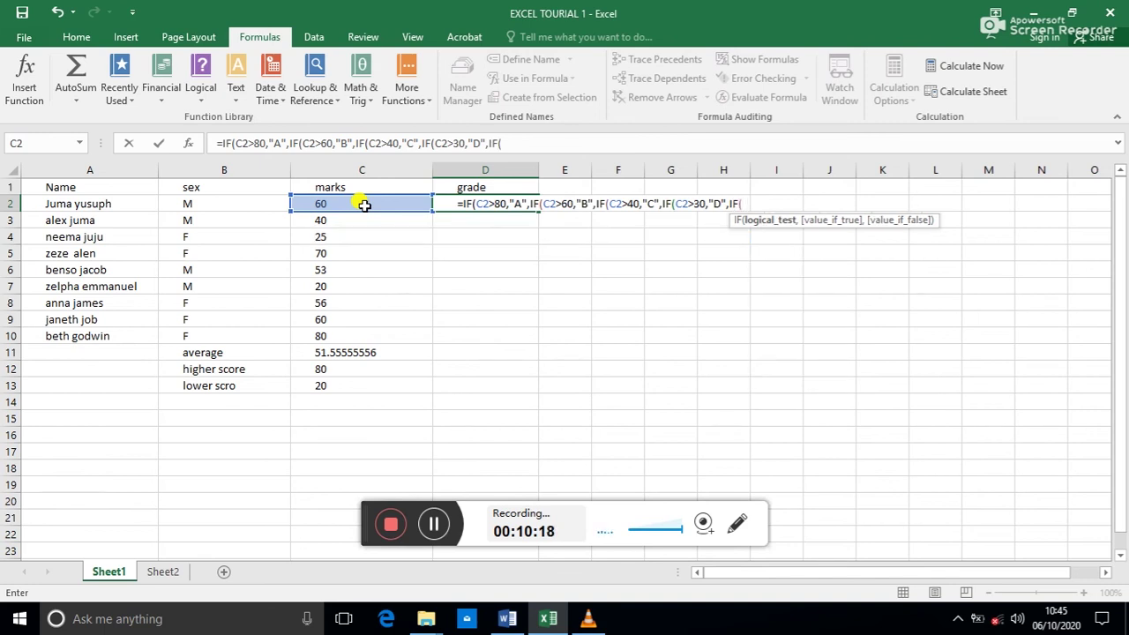
{"action": "type", "text": "C"}
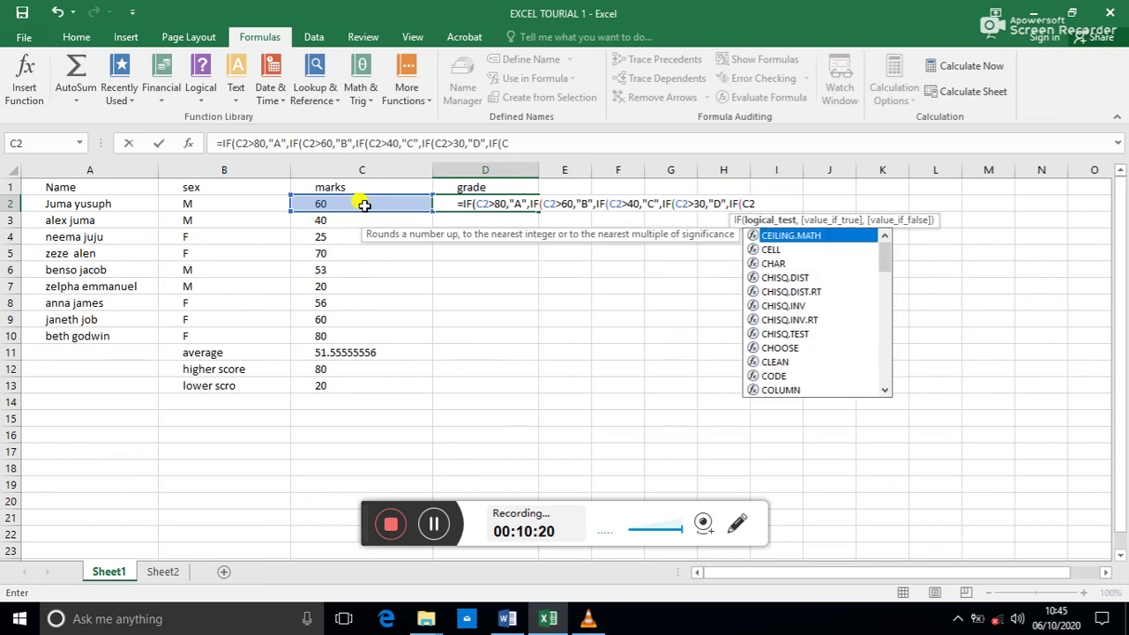
{"action": "type", "text": "2<"}
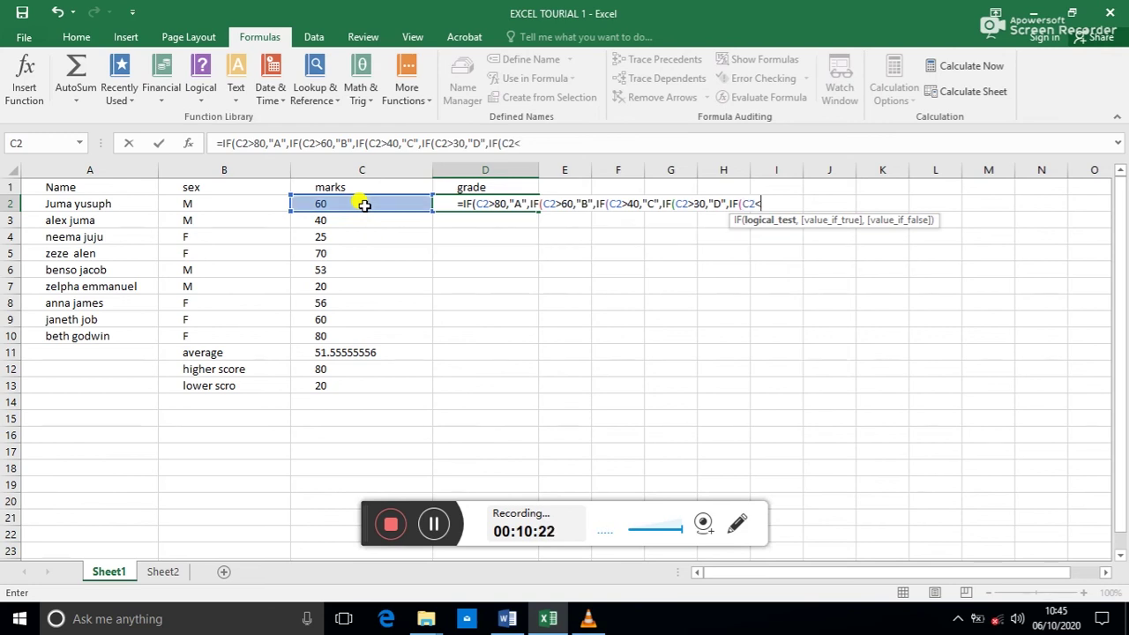
{"action": "type", "text": "3"}
{"action": "type", "text": "0"}
{"action": "type", "text": ","}
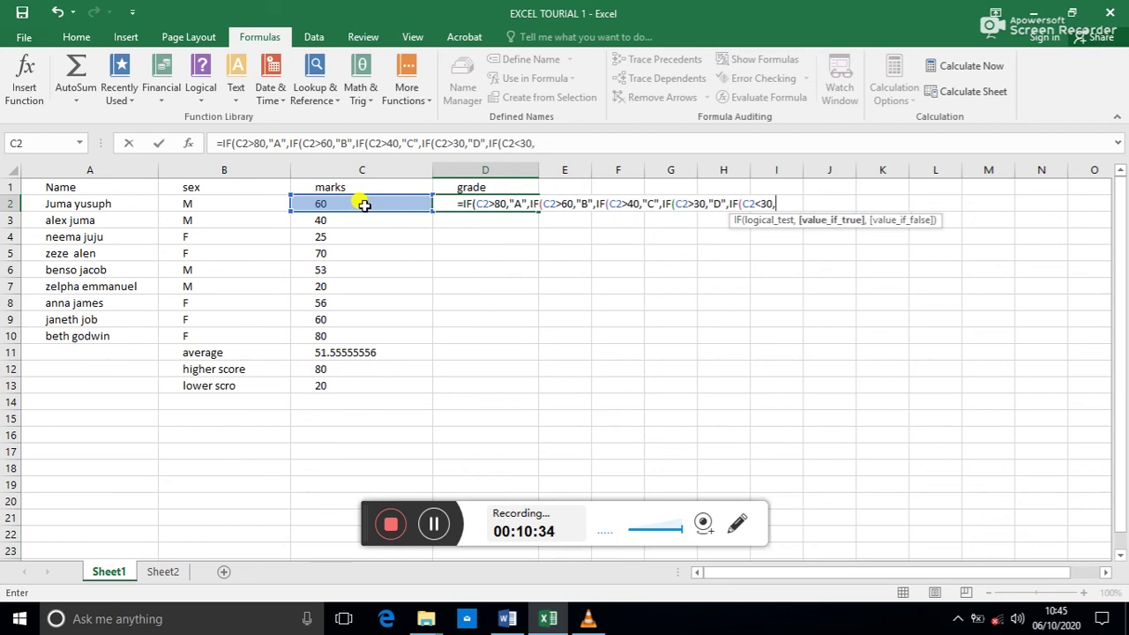
{"action": "type", "text": "\"F"}
{"action": "type", "text": "\""}
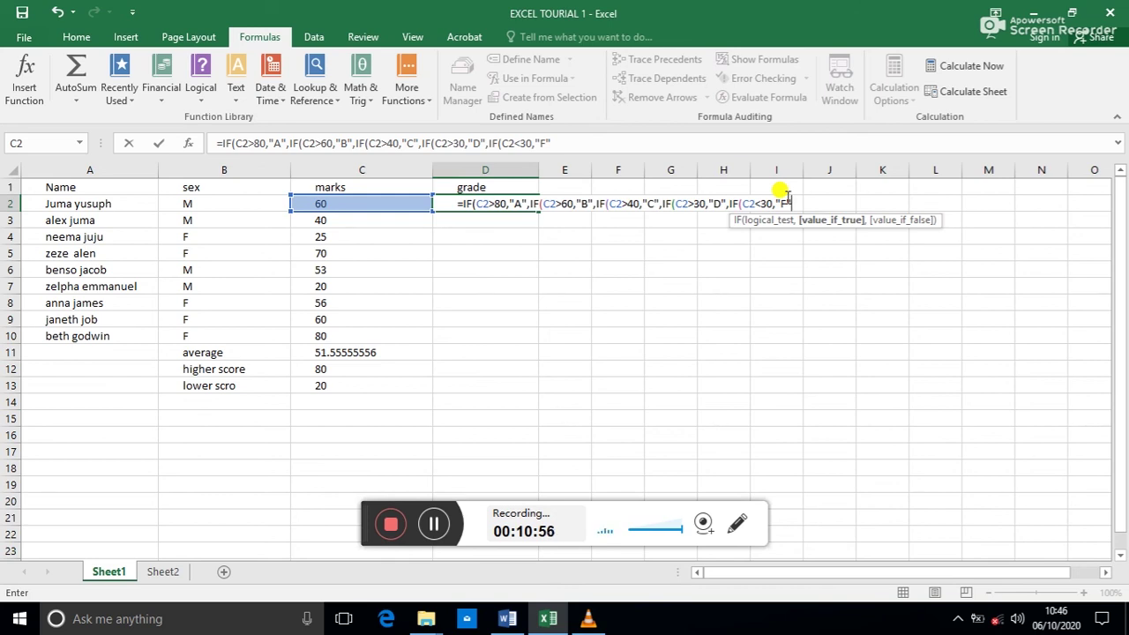
{"action": "type", "text": "0"}
{"action": "key", "text": "BackSpace"}
{"action": "type", "text": "))"}
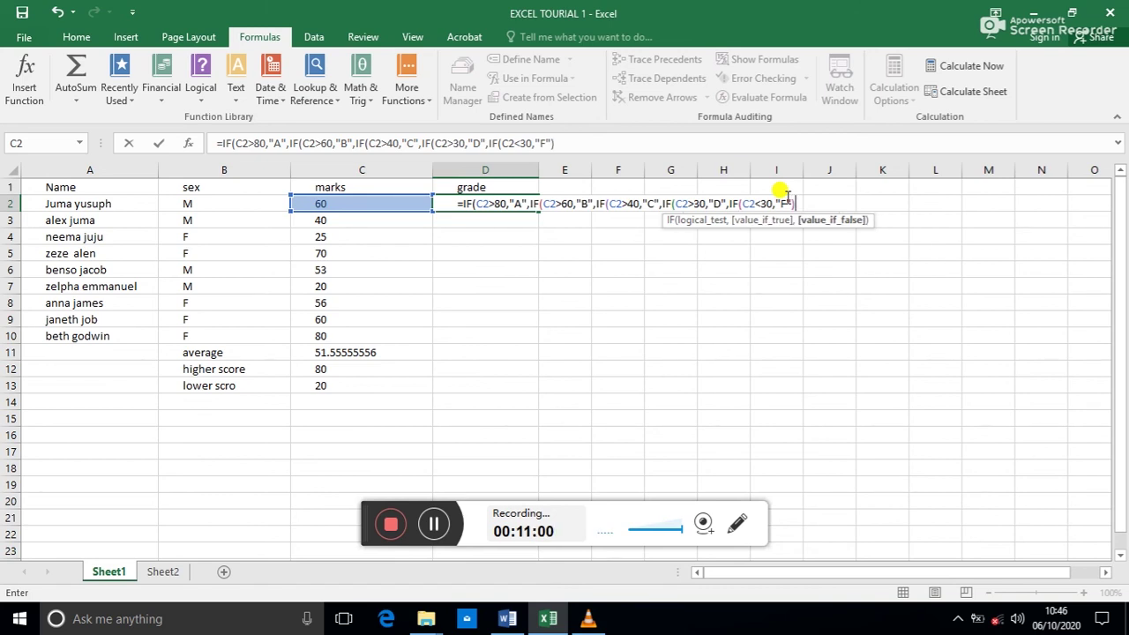
{"action": "type", "text": "))"}
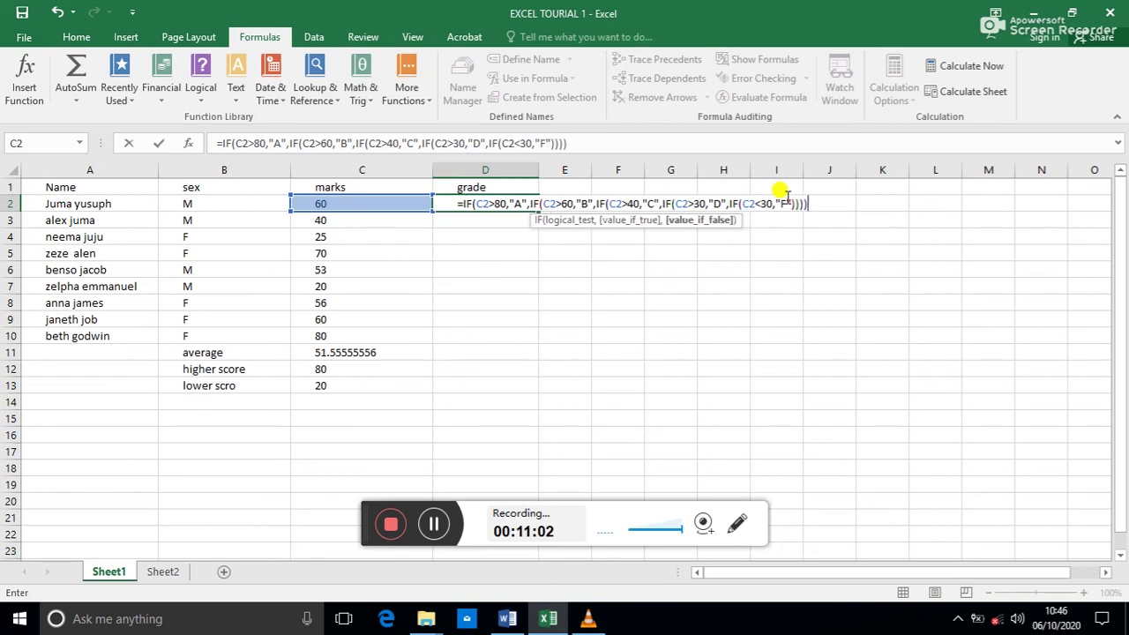
{"action": "type", "text": ")"}
{"action": "left_click", "coordinate": [818, 205]}
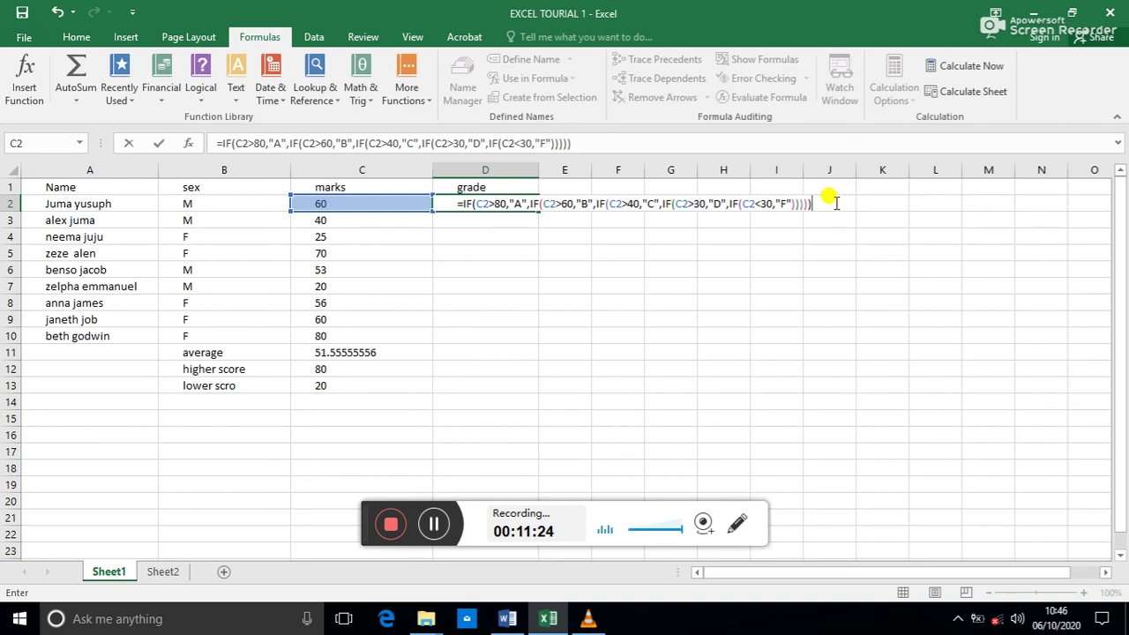
Enter the D2 grade formula and fill it down to D11, giving grades B to F
{"action": "key", "text": "Return"}
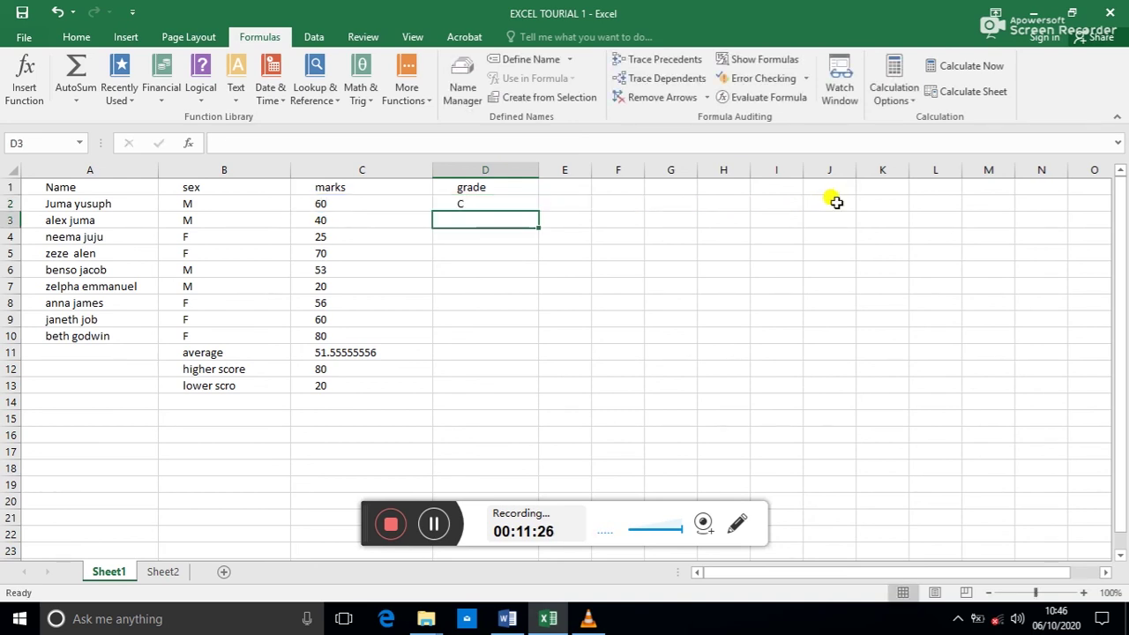
{"action": "left_click", "coordinate": [507, 202]}
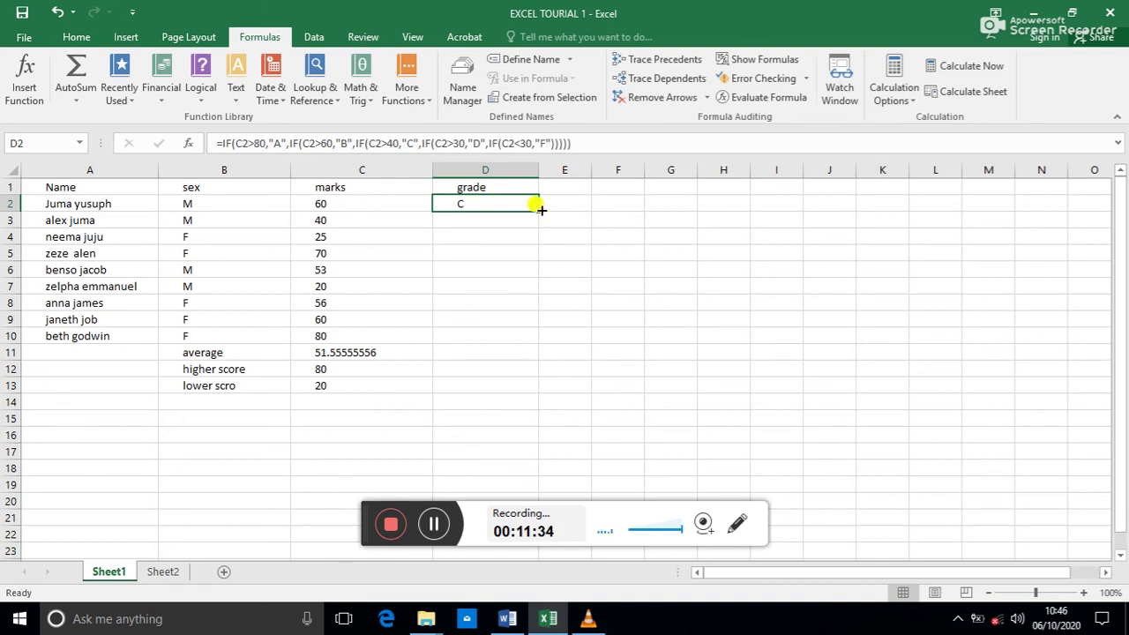
{"action": "left_click_drag", "start_coordinate": [538, 211], "coordinate": [528, 355]}
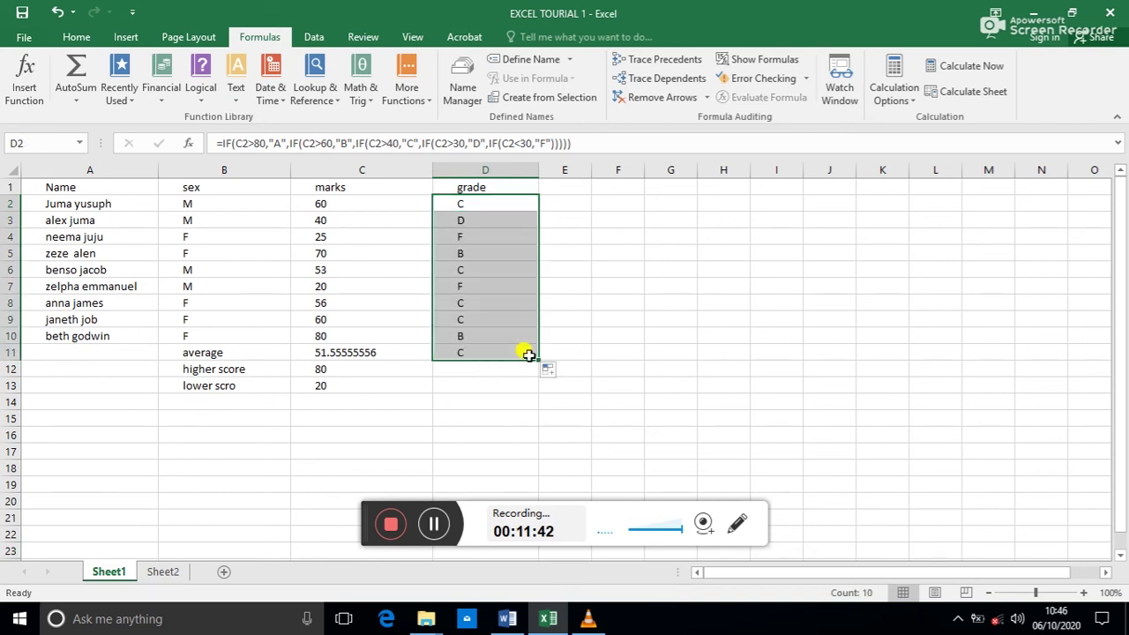
{"action": "left_click", "coordinate": [580, 204]}
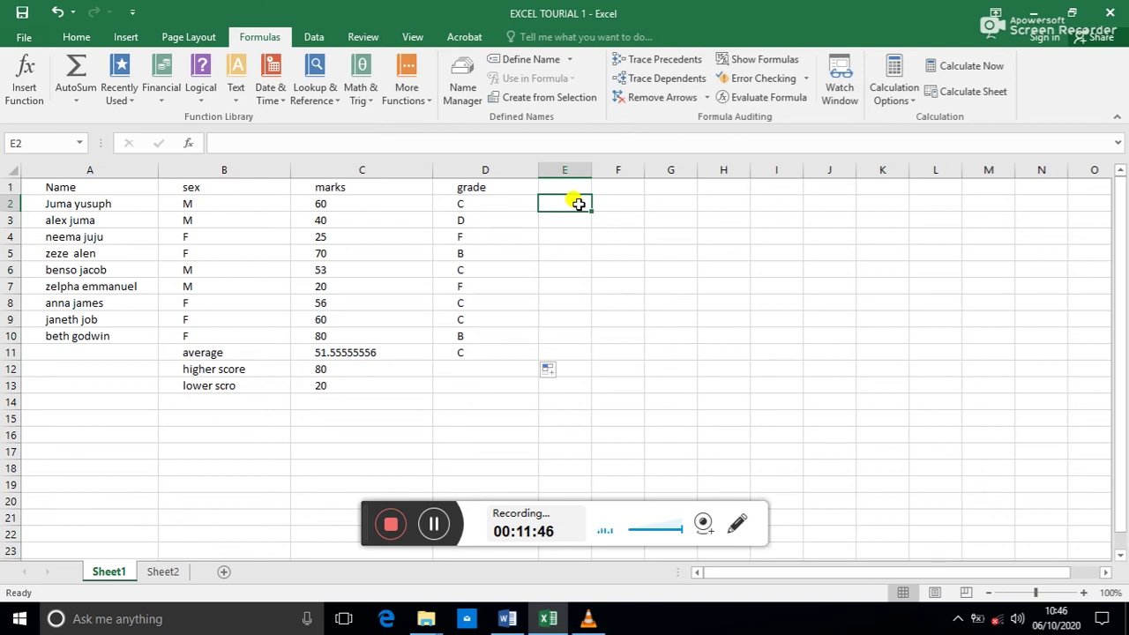